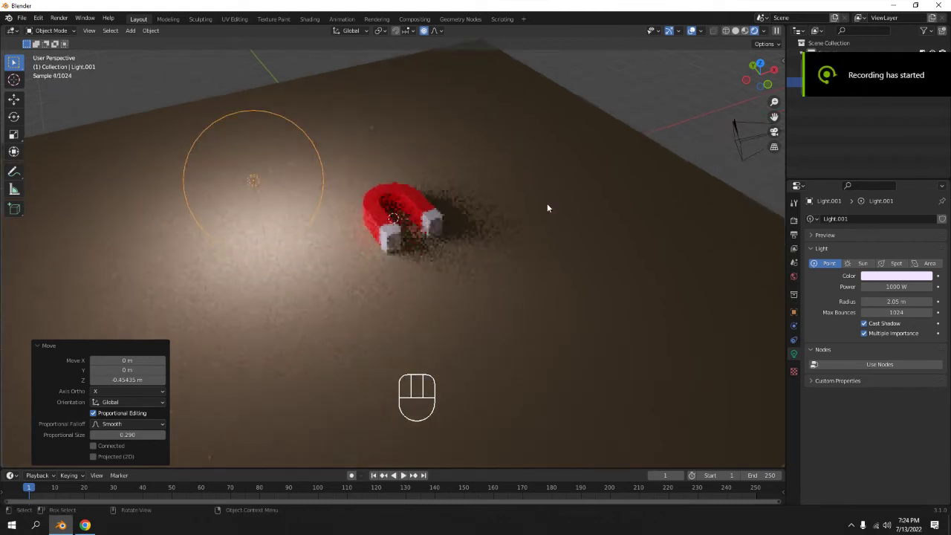
Start a new General file and discard the unsaved changes to the magnet scene
left_click(655, 92)
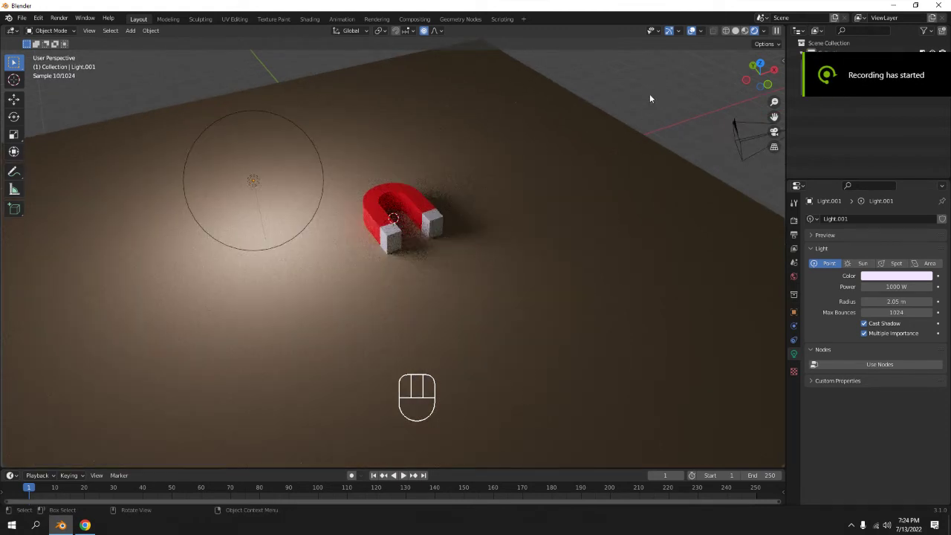
middle_click_drag(519, 226, 451, 224)
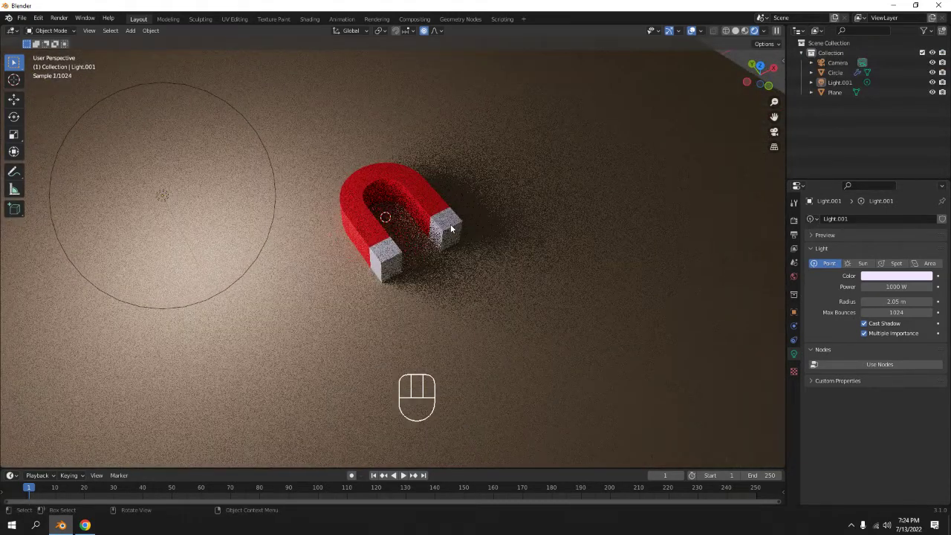
left_click(451, 229)
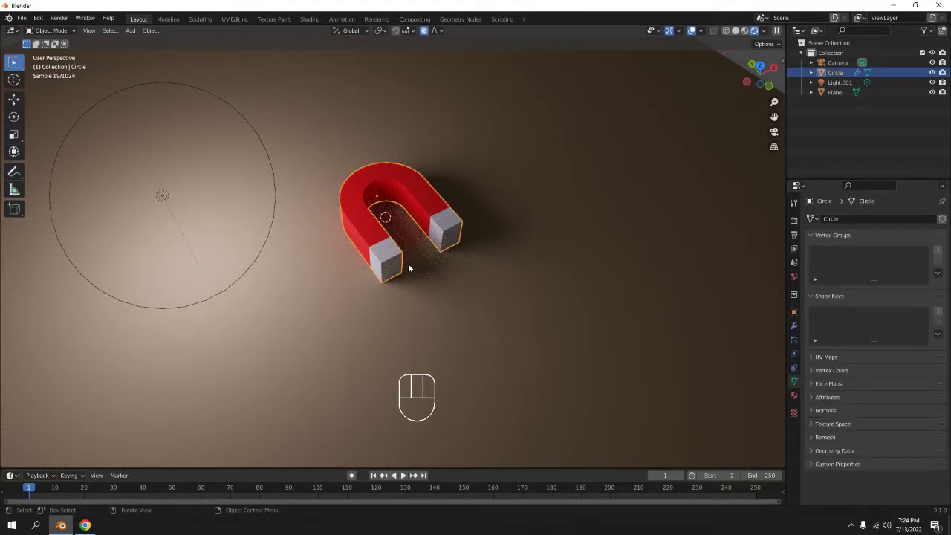
key("ctrl+n")
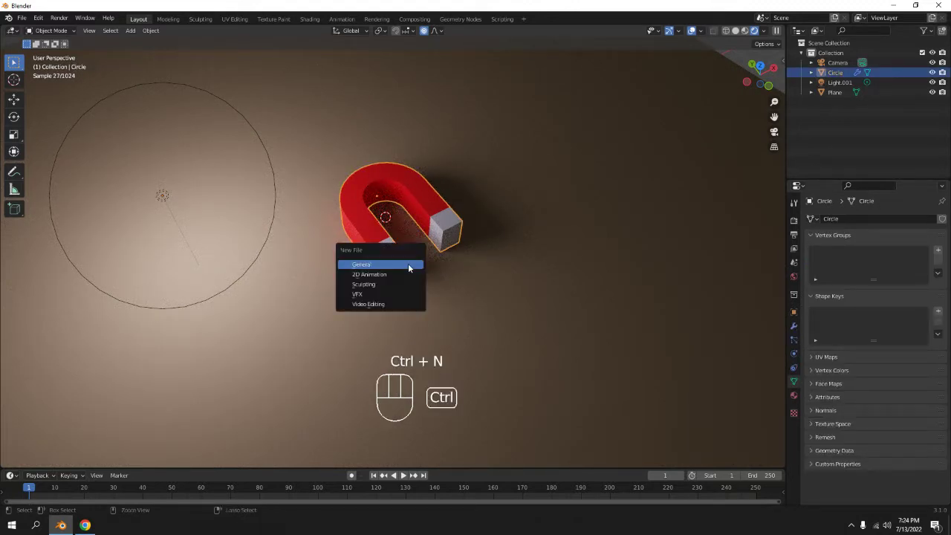
left_click(408, 263)
left_click(494, 281)
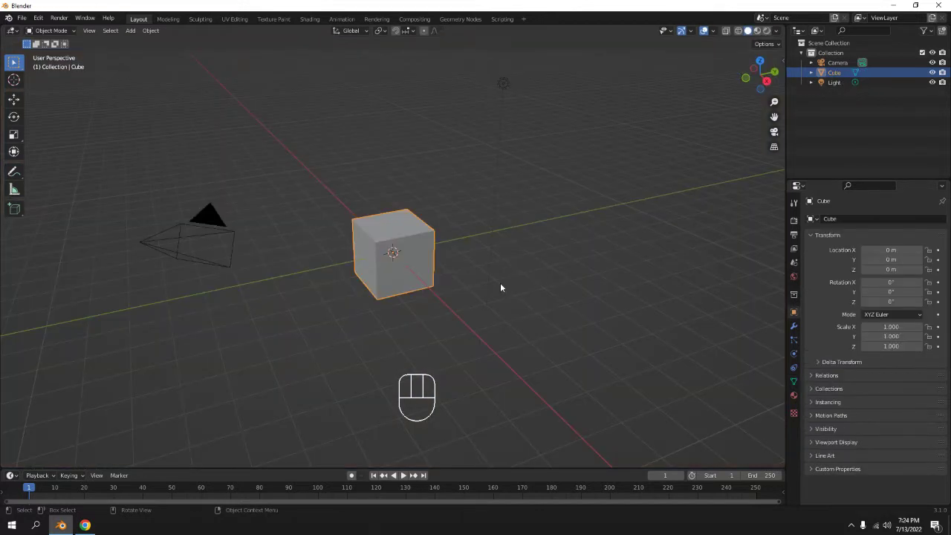
Delete the default camera and light, and check the screencast keys settings
left_click_drag(87, 178, 214, 304)
key("Delete")
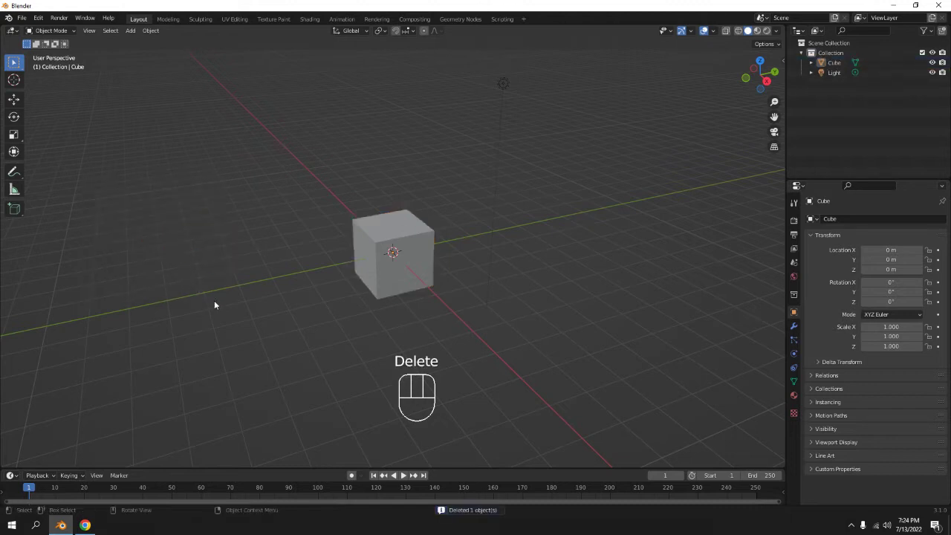
left_click(503, 77)
key("Delete")
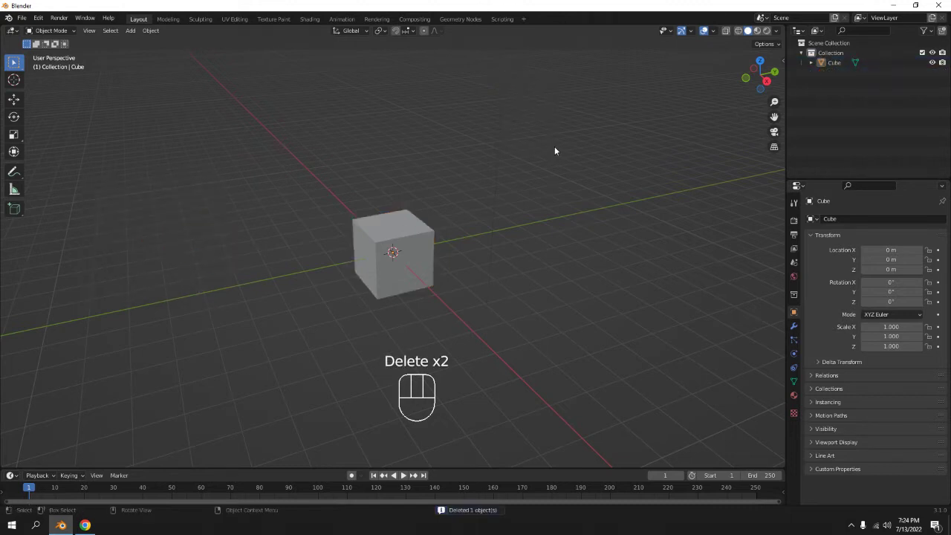
key("n")
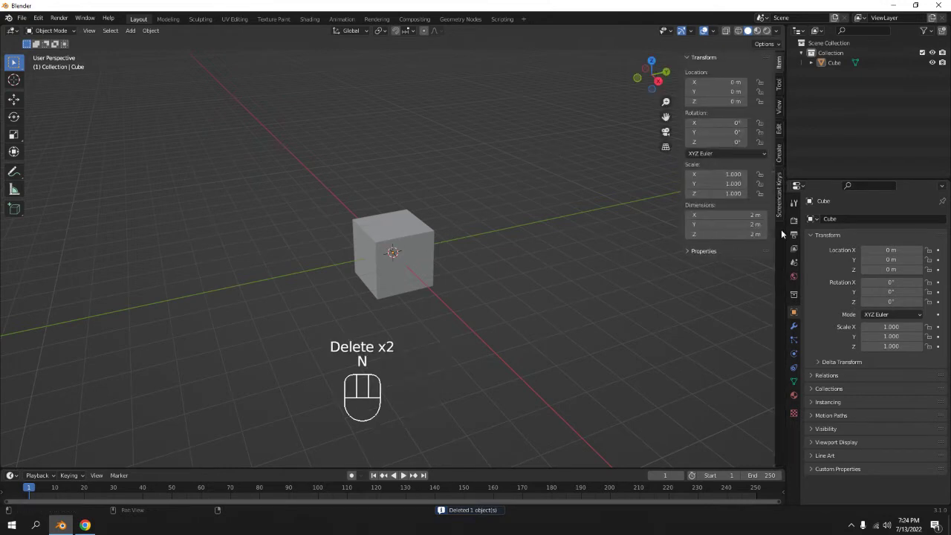
left_click(779, 195)
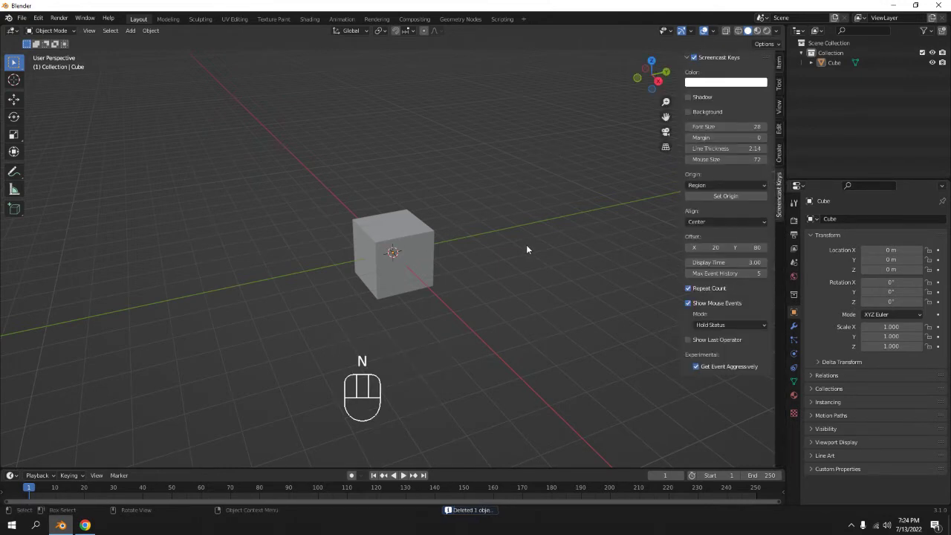
key("n")
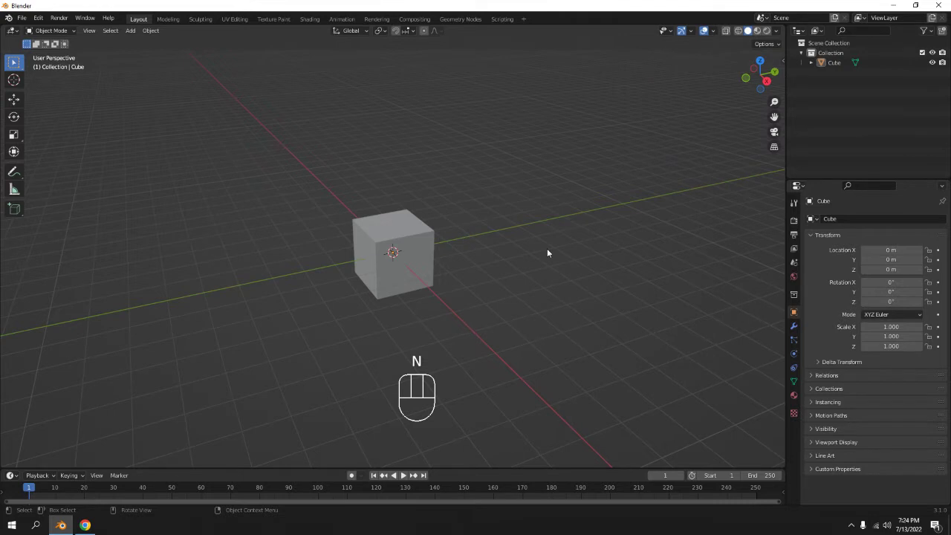
Select the default cube and delete it
left_click(421, 246)
mouse_move(552, 270)
middle_mouse_down()
mouse_move(518, 250)
mouse_move(591, 258)
mouse_move(561, 261)
middle_mouse_up()
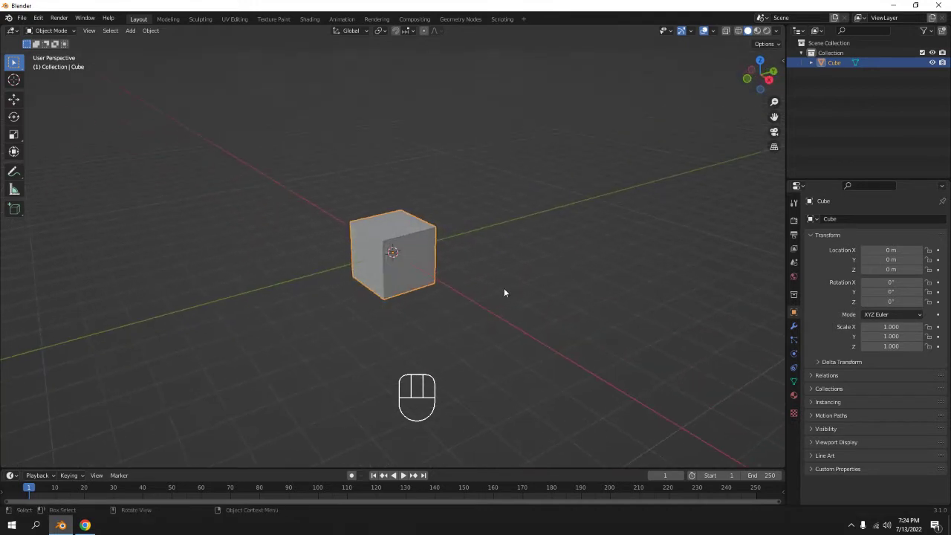
scroll(513, 268, "up", 4)
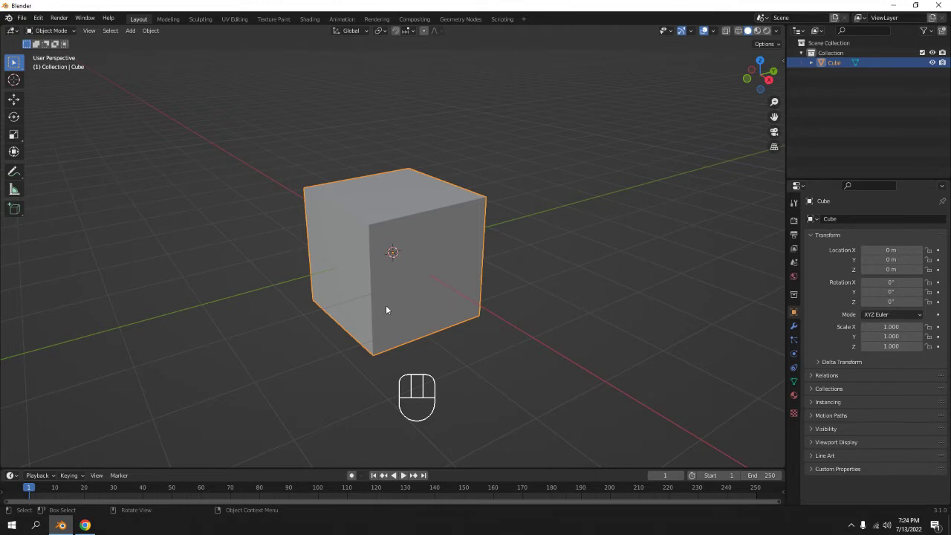
key("Delete")
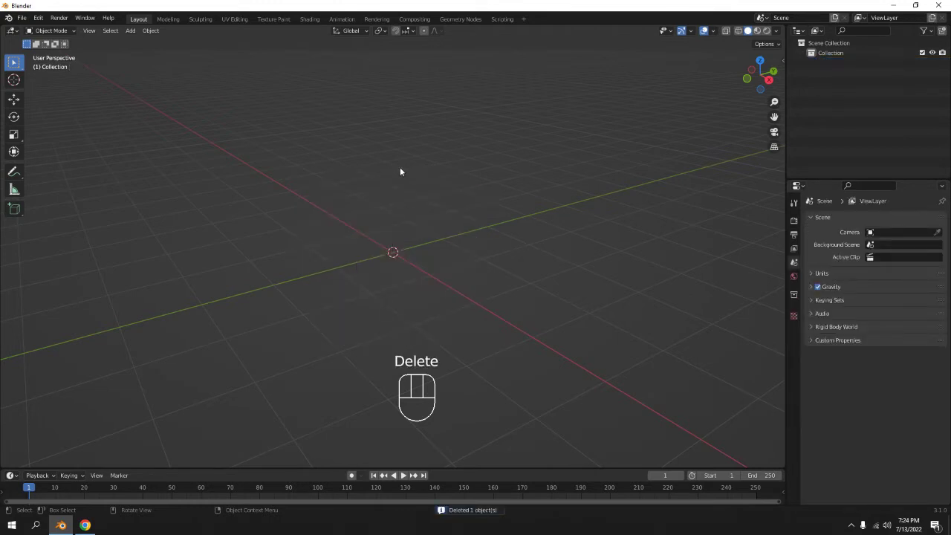
Add a circle mesh and rotate it 90° about X, viewed from the front
key("shift+a")
mouse_move(399, 168)
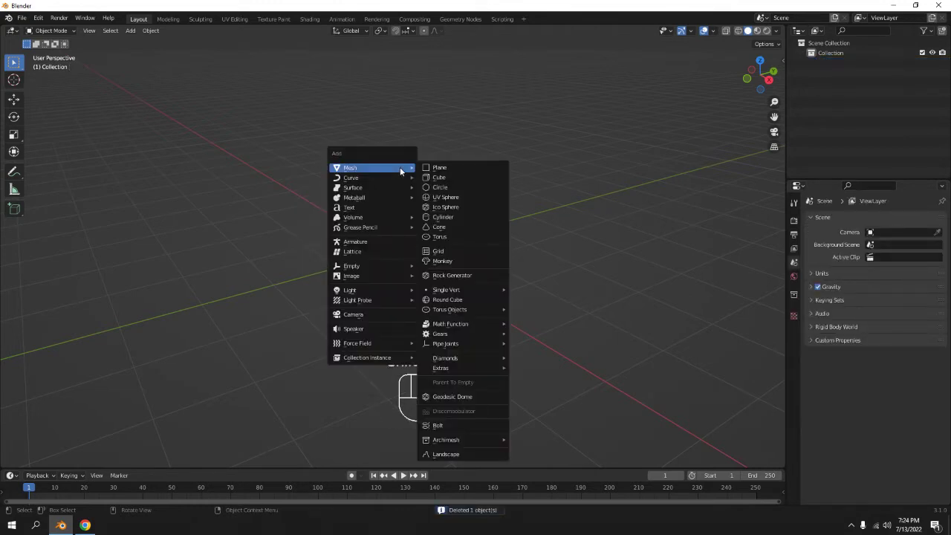
left_click(459, 190)
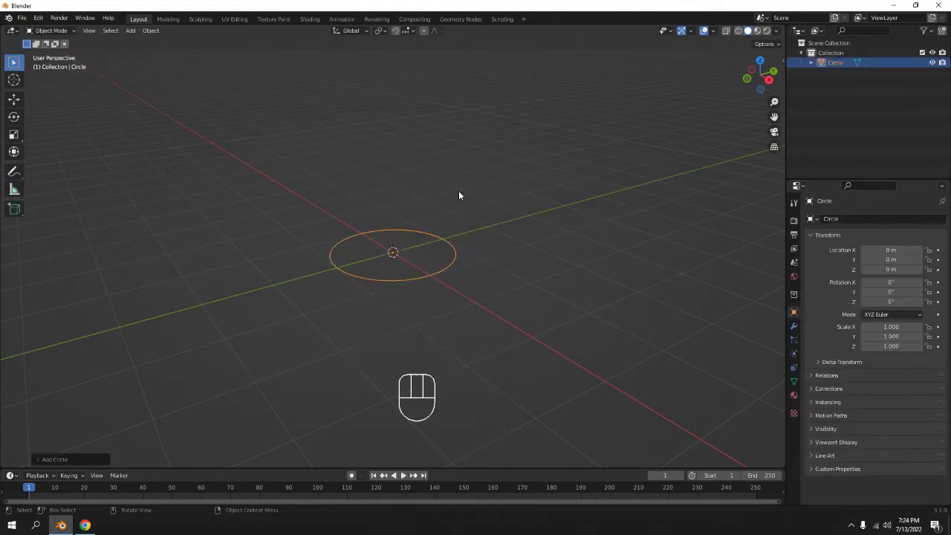
key("KP_1")
type("rx90")
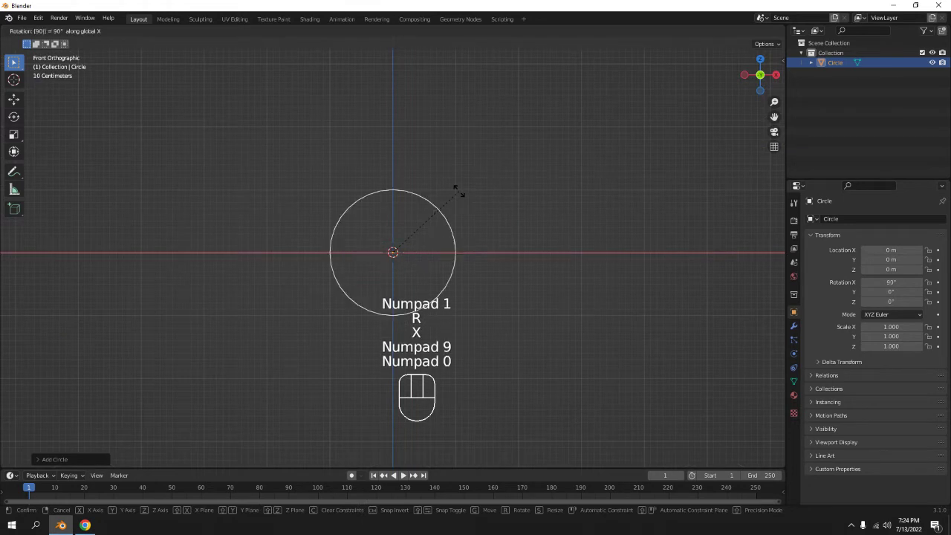
left_click(458, 191)
scroll(459, 191, "up", 2)
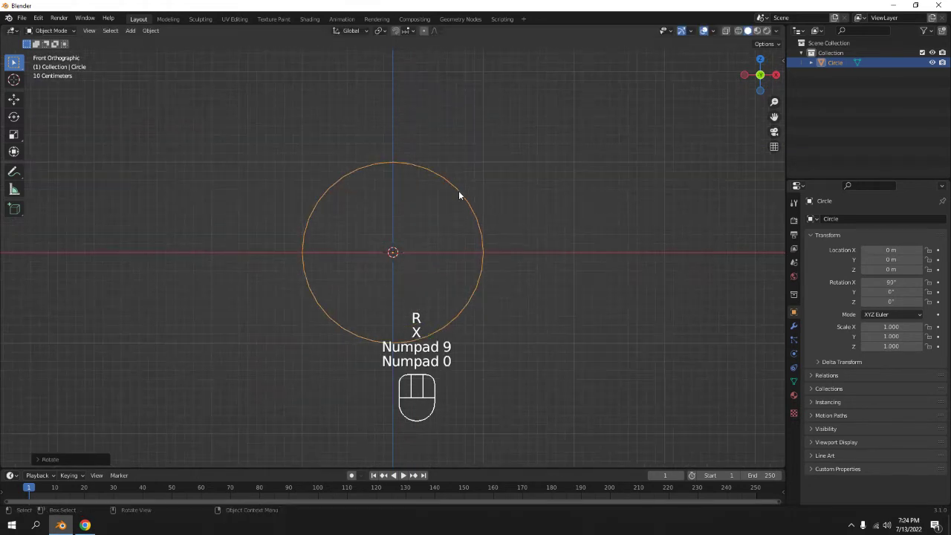
In Edit Mode, delete the upper half of the circle's vertices
key("Tab")
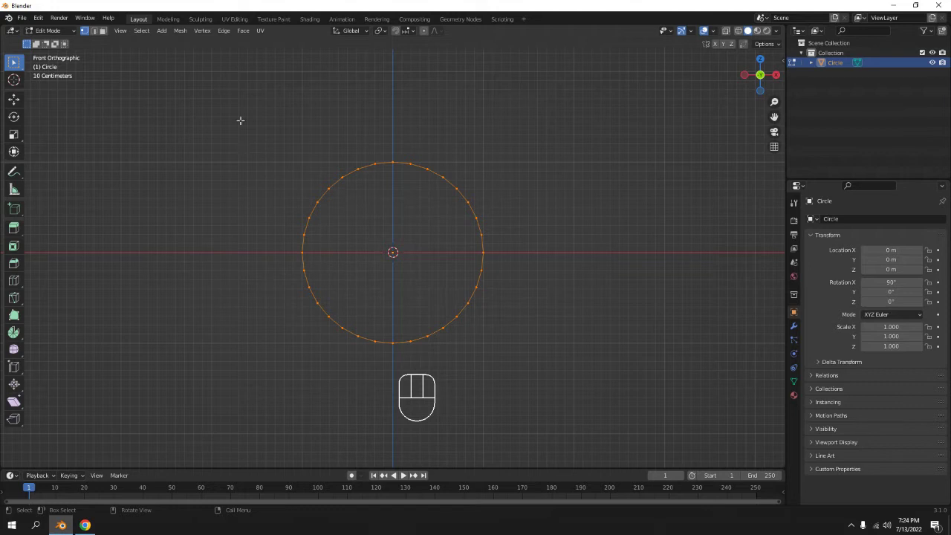
left_click_drag(203, 104, 539, 250)
key("Delete")
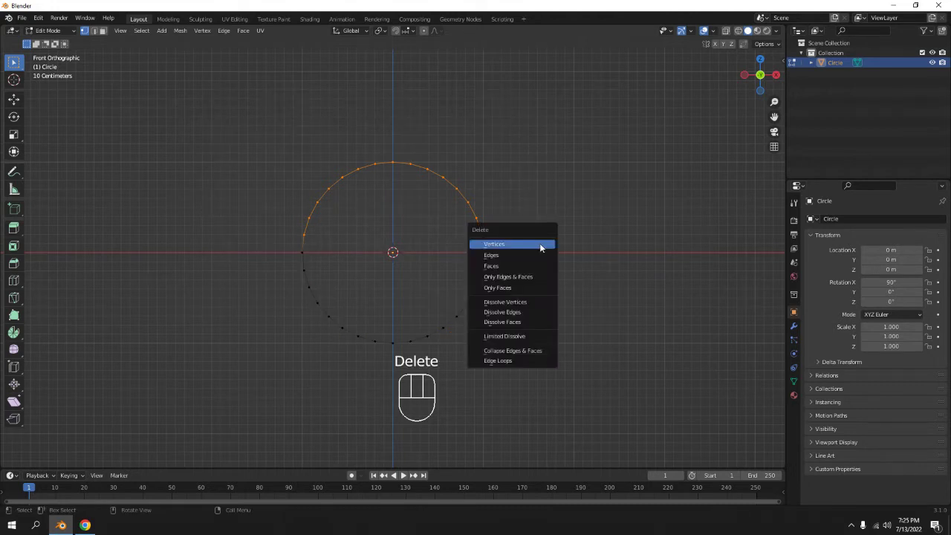
left_click(540, 248)
Delete the left half of the remaining arc, leaving a quarter arc
left_click_drag(222, 173, 296, 189)
left_click_drag(263, 221, 352, 265)
left_click_drag(426, 206, 526, 261, "shift")
left_click_drag(195, 144, 388, 356)
key("Delete")
left_click(389, 359)
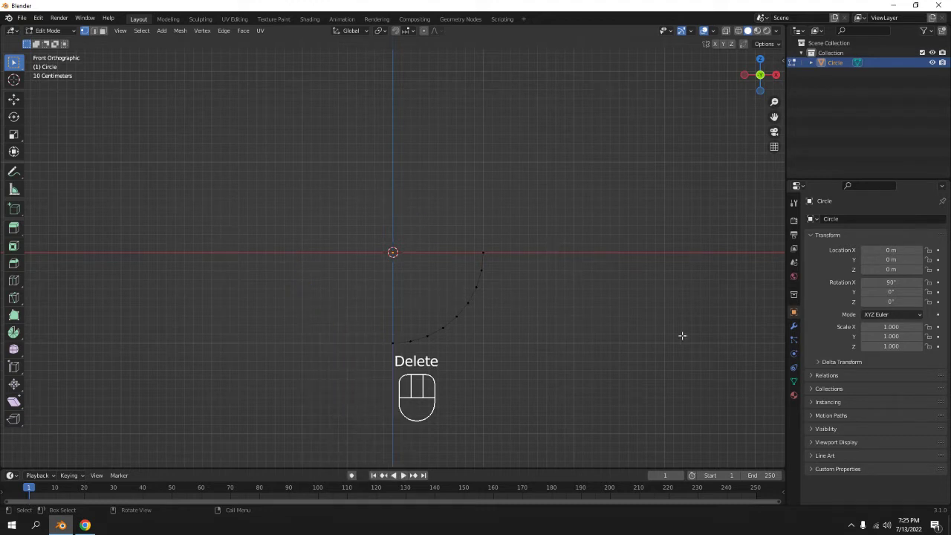
Mirror the quarter arc across the vertical axis with Auto Mirror in the Edit panel
key("n")
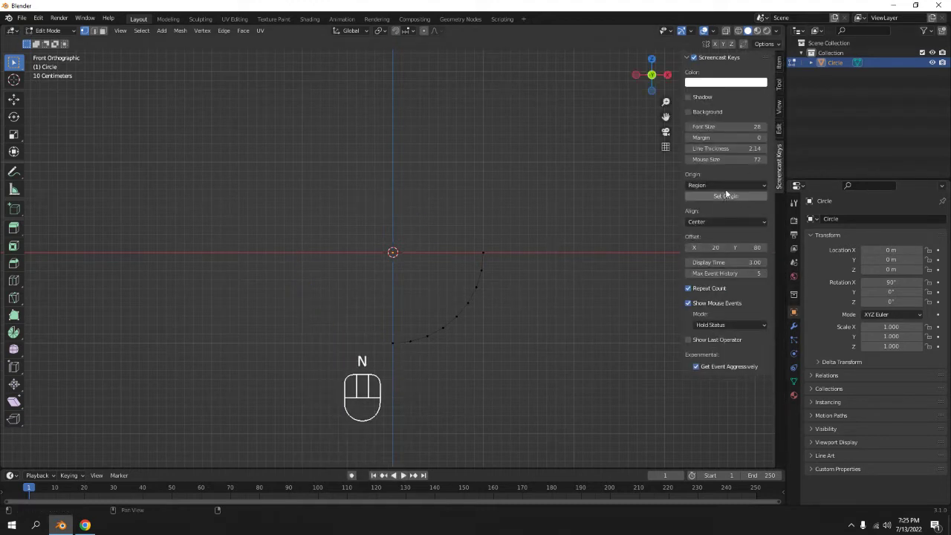
left_click(780, 130)
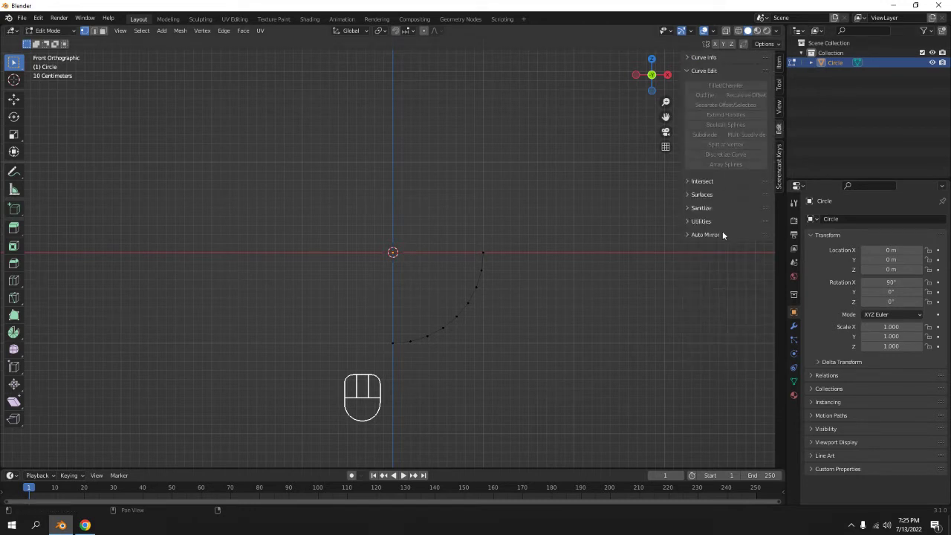
left_click(723, 232)
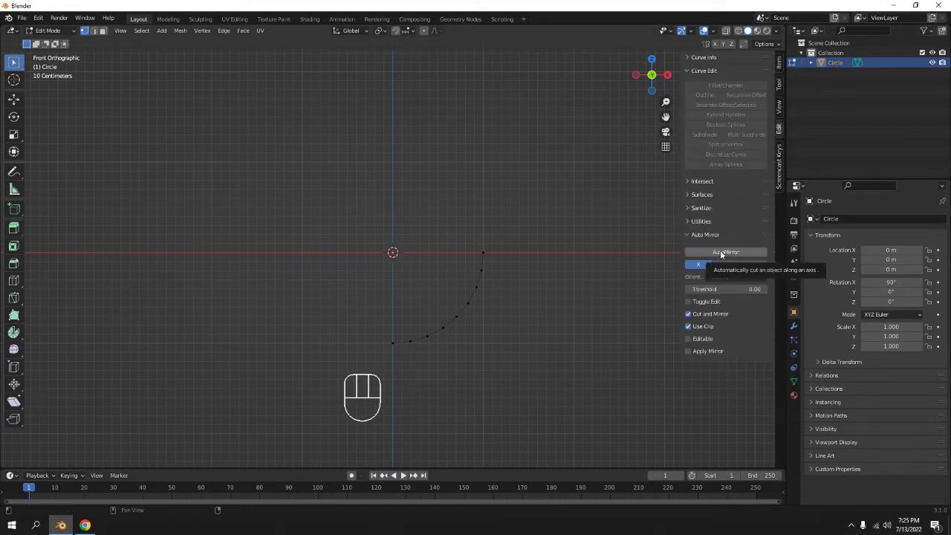
left_click(721, 254)
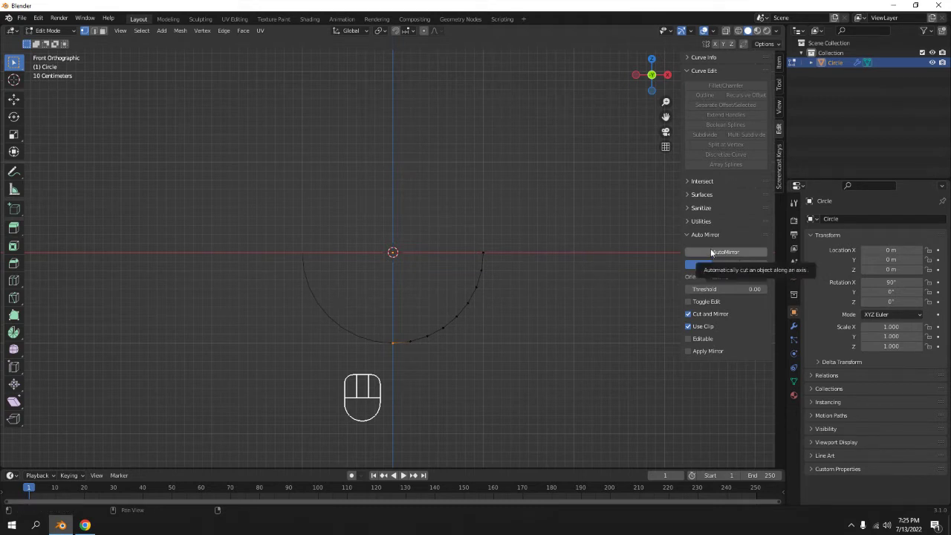
With snapping on, extrude the arc's right end vertex straight up along Z
key("n")
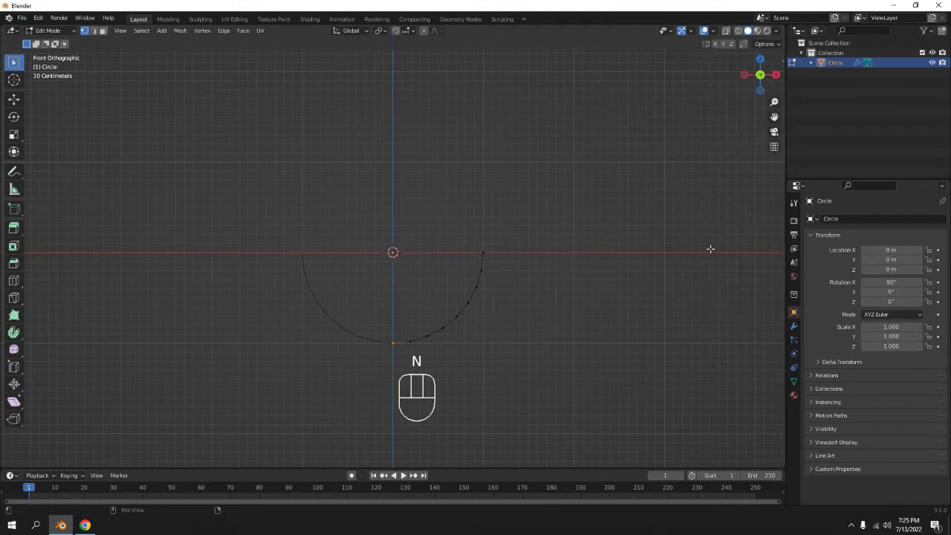
left_click_drag(414, 193, 521, 259)
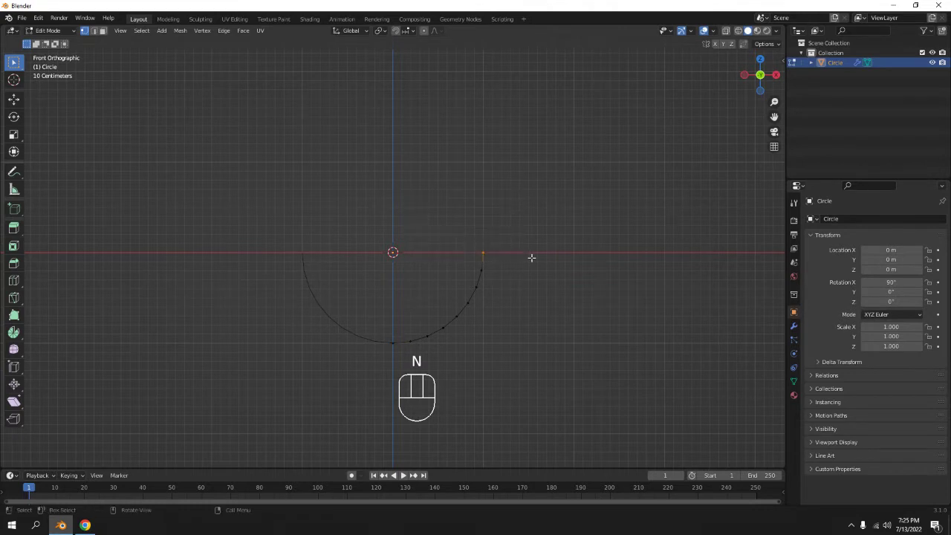
left_click(394, 31)
key("e")
key("z")
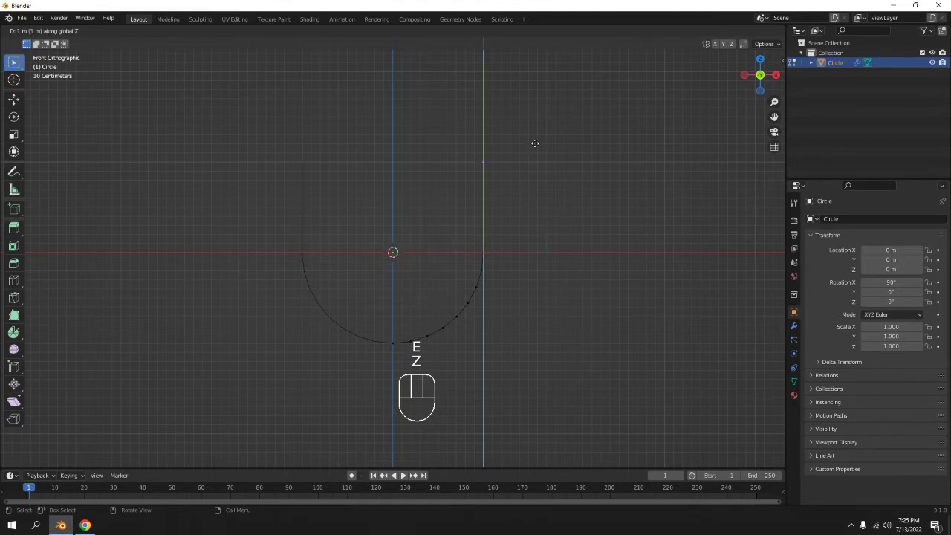
left_click(536, 153)
middle_click_drag(543, 193, 475, 237)
Extrude the whole curve, turn snapping off, and move the new edge along Y into a U strip
key("a")
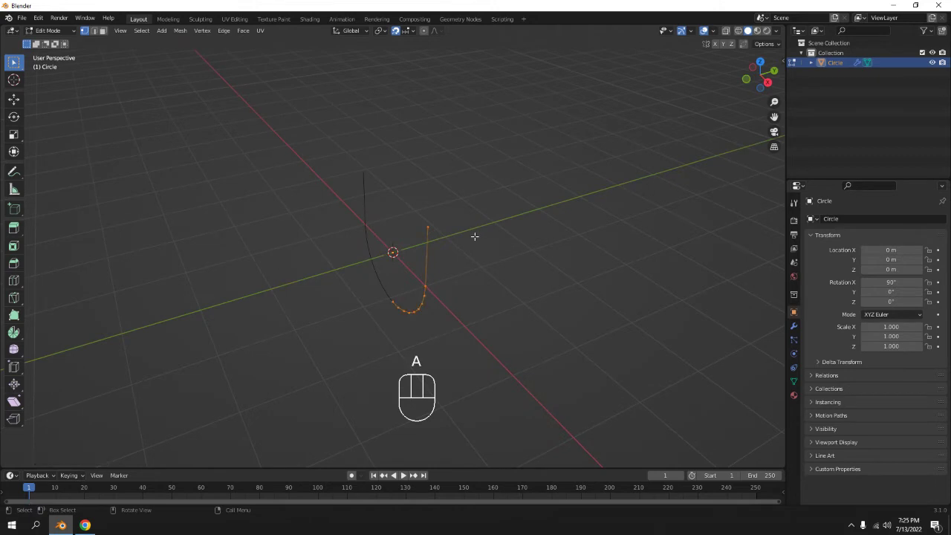
key("e")
key("y")
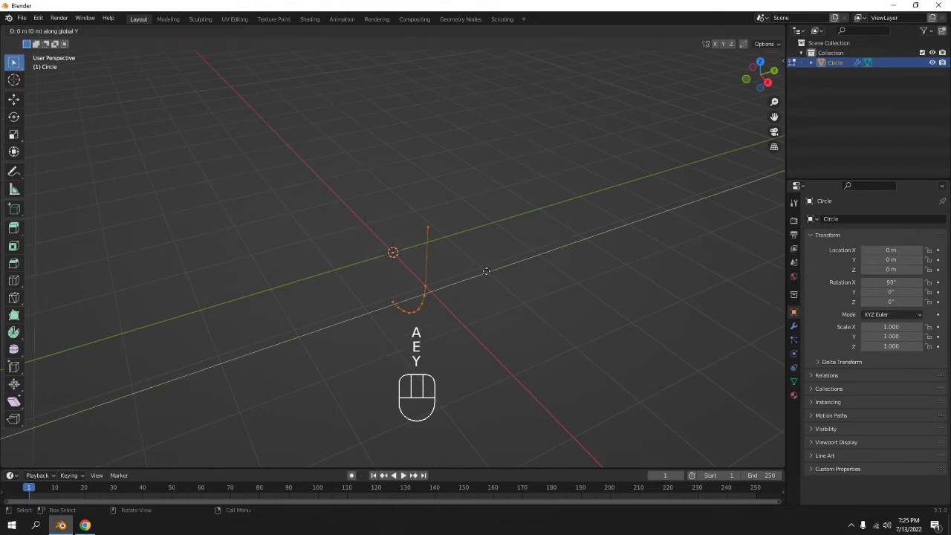
right_click(446, 77)
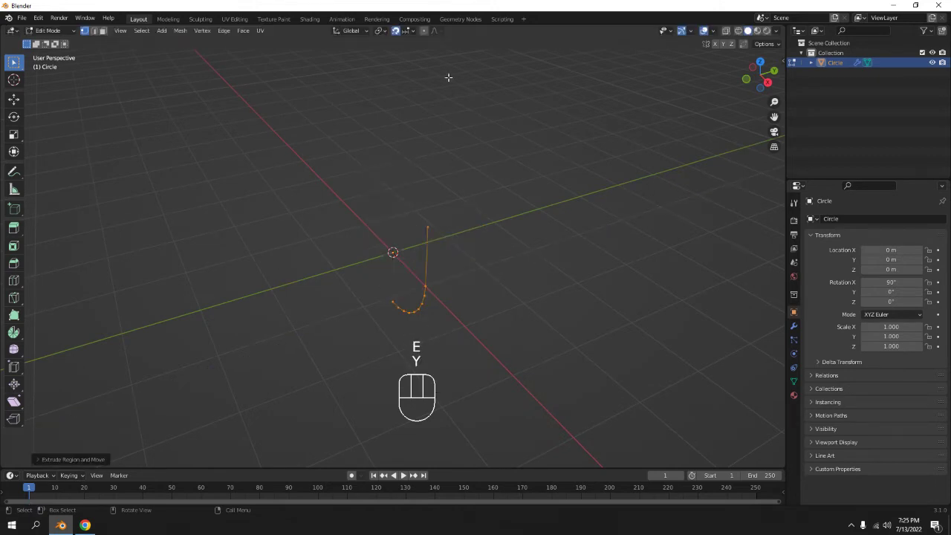
left_click(396, 30)
key("g")
key("y")
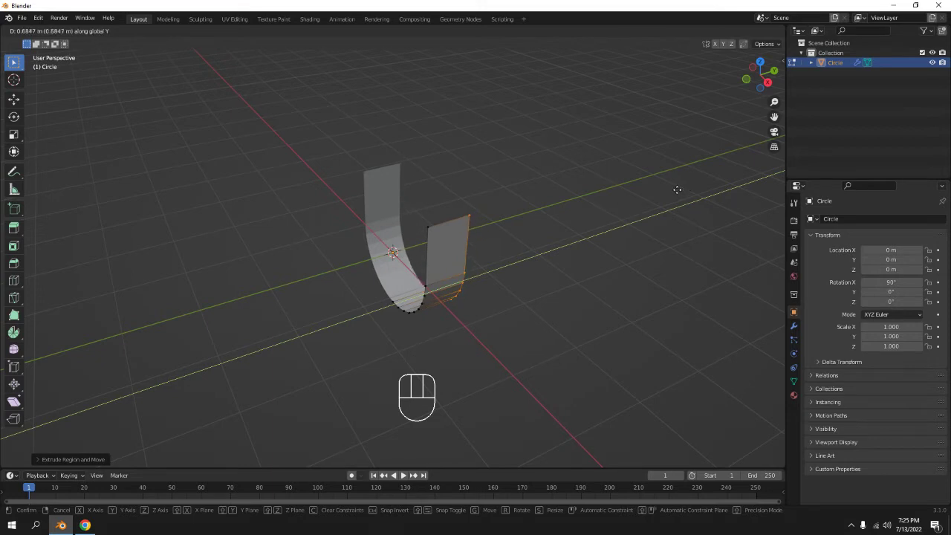
left_click(677, 190)
middle_click_drag(677, 190, 518, 192)
scroll(518, 191, "up", 3)
middle_click_drag(528, 238, 516, 270)
scroll(492, 270, "down", 2)
Return to Object Mode with the U strip selected and show its Mirror modifier
key("Tab")
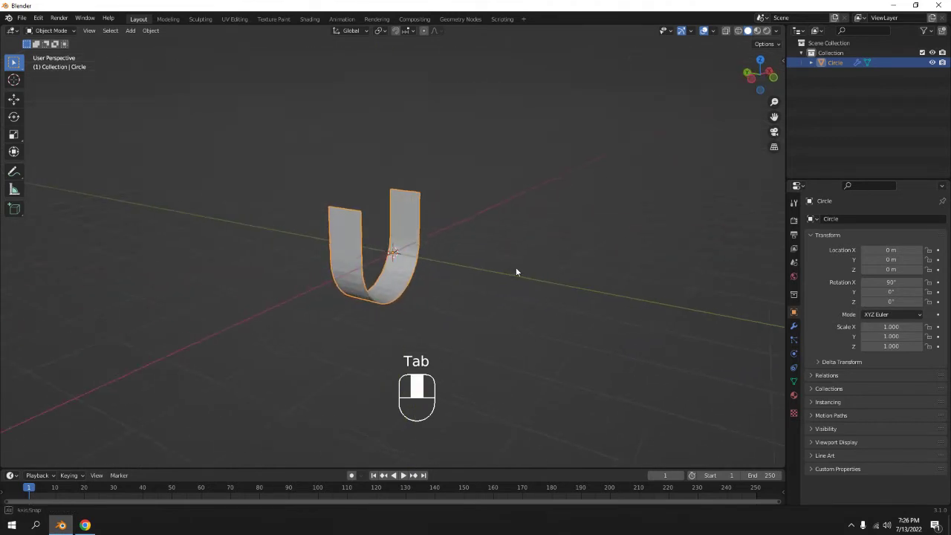
left_click(514, 192)
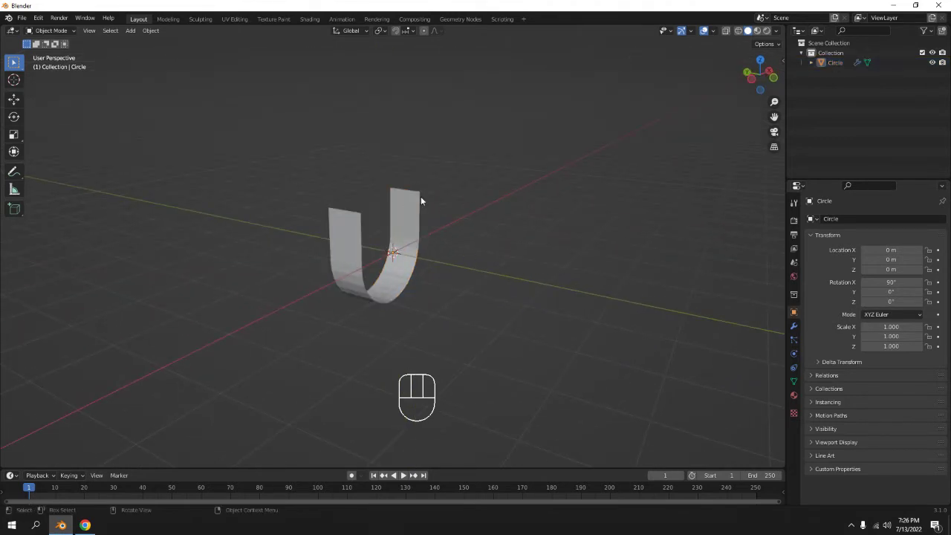
left_click(419, 198)
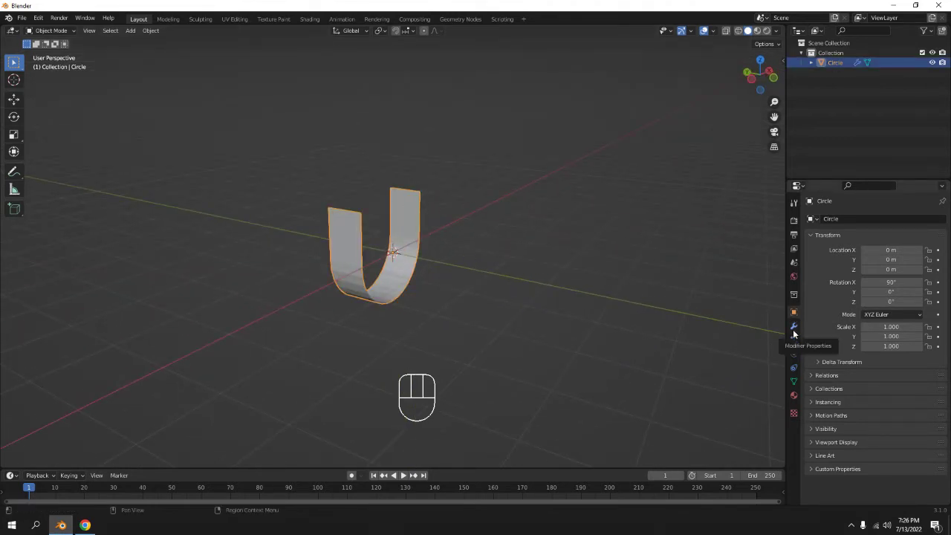
left_click(794, 328)
middle_click_drag(444, 181, 409, 223)
Show the strip's transform values in the Item panel and open the Add Modifier list
key("n")
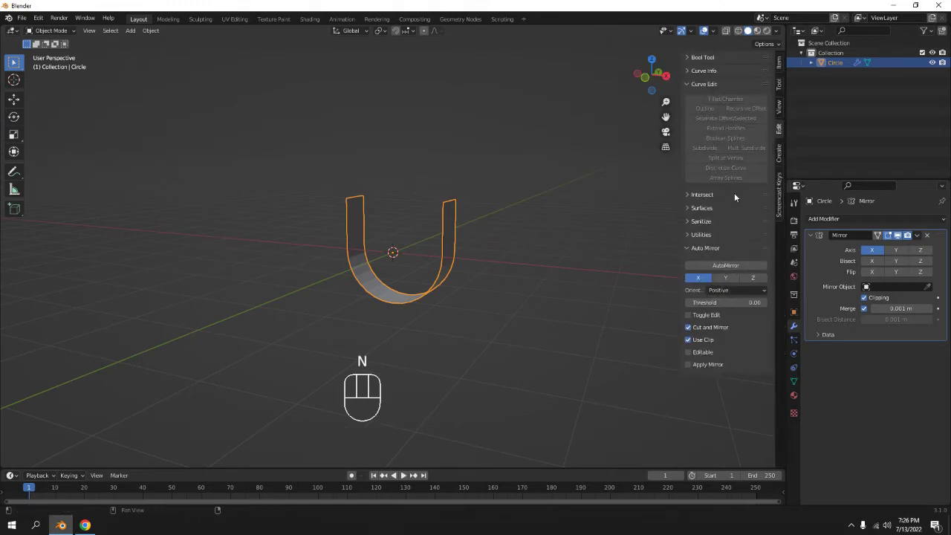
left_click(779, 64)
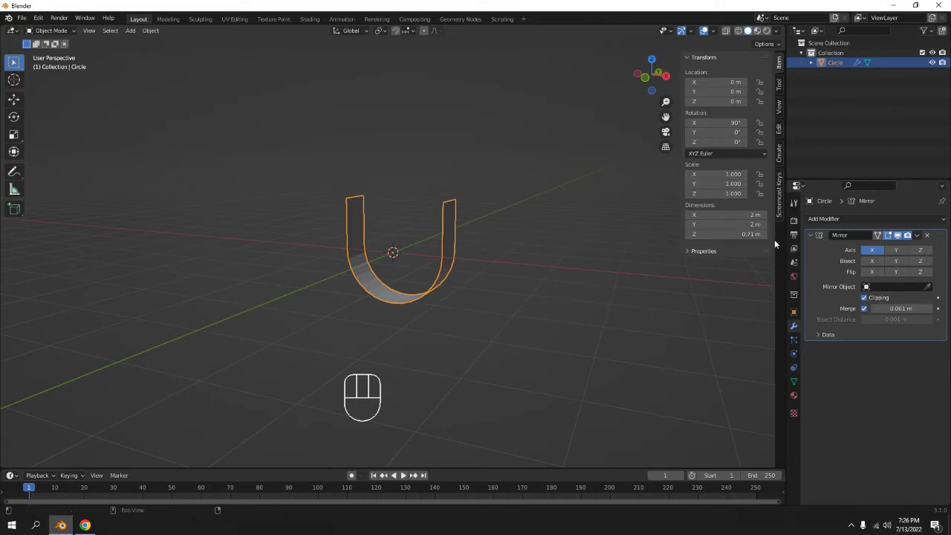
left_click(823, 219)
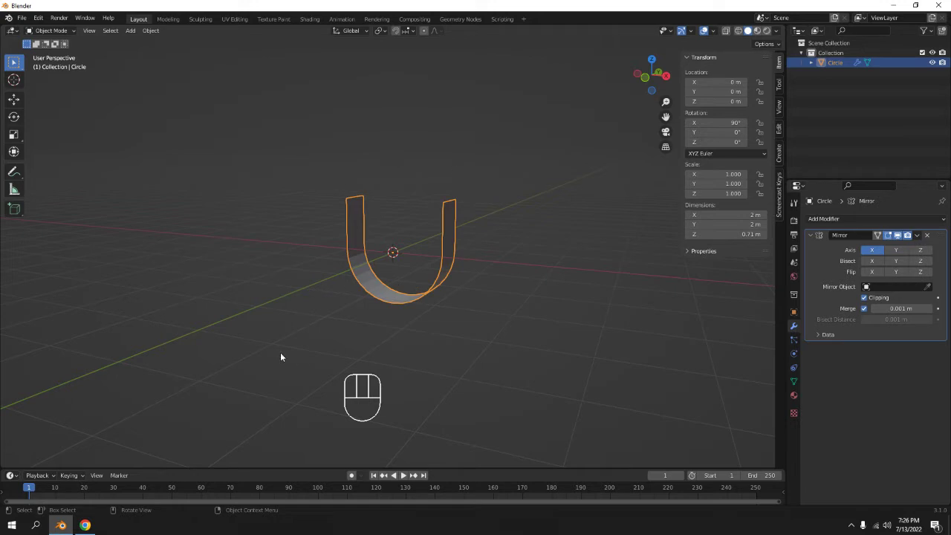
Apply the U strip's scale with Ctrl+A
key("ctrl+a")
key("ctrl+a")
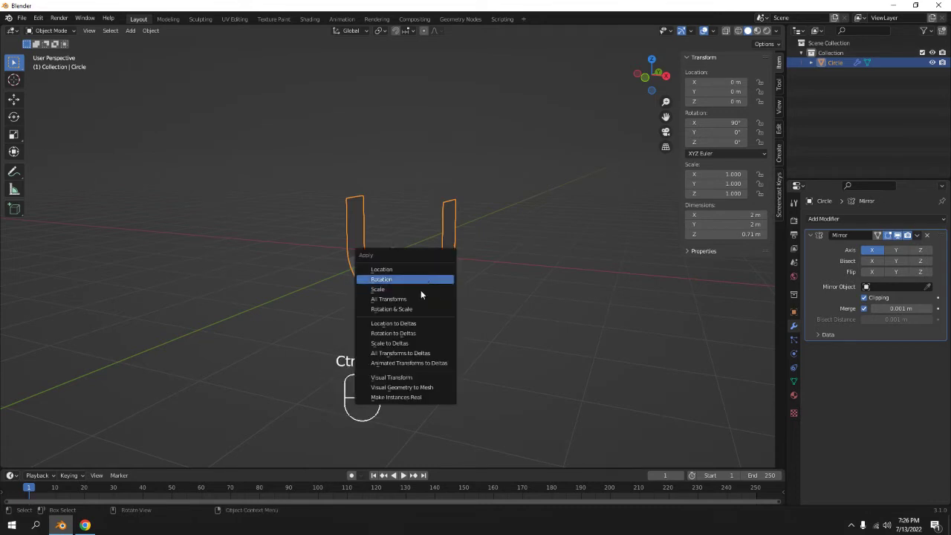
left_click(413, 289)
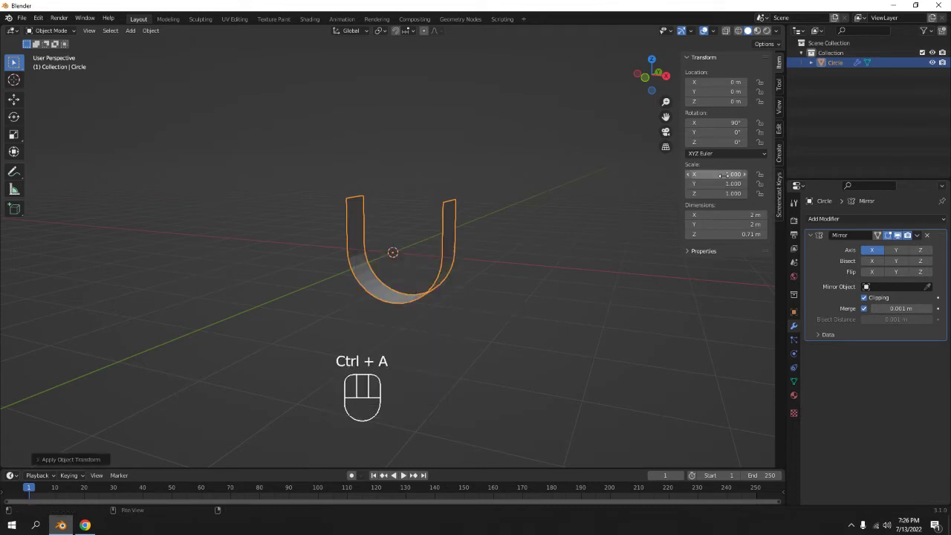
left_click(473, 178)
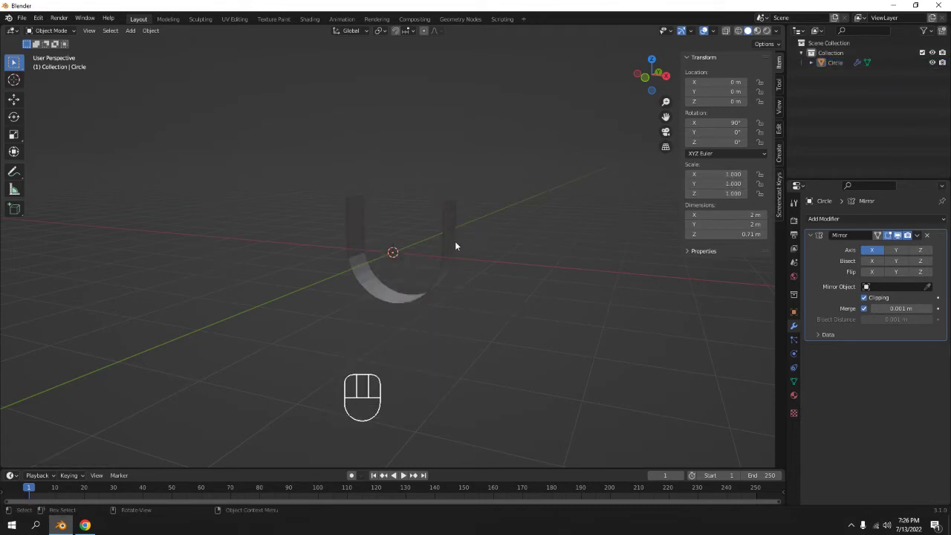
left_click(455, 240)
Add a Solidify modifier below Mirror and view the strip from the front orthographic view
left_click(840, 219)
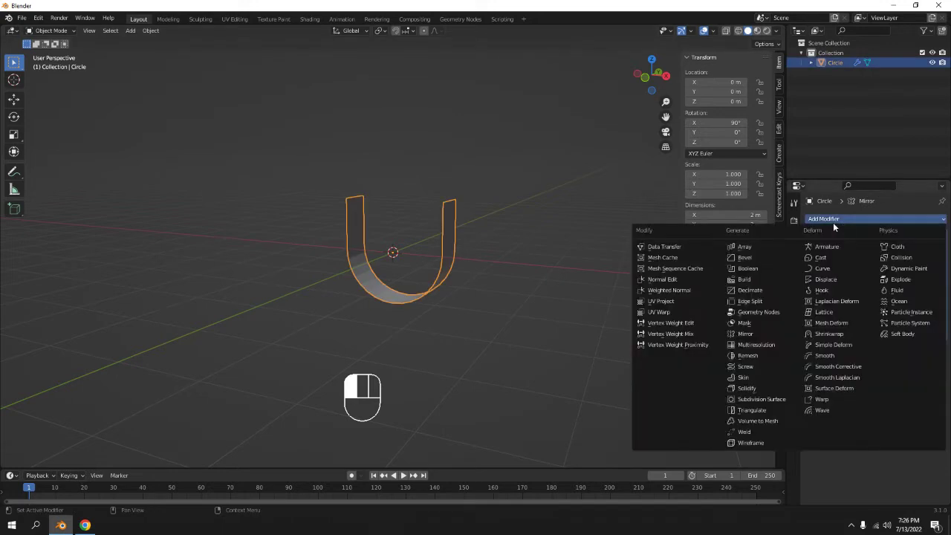
left_click(758, 393)
middle_click_drag(583, 222, 635, 232)
key("KP_1")
left_click(560, 341)
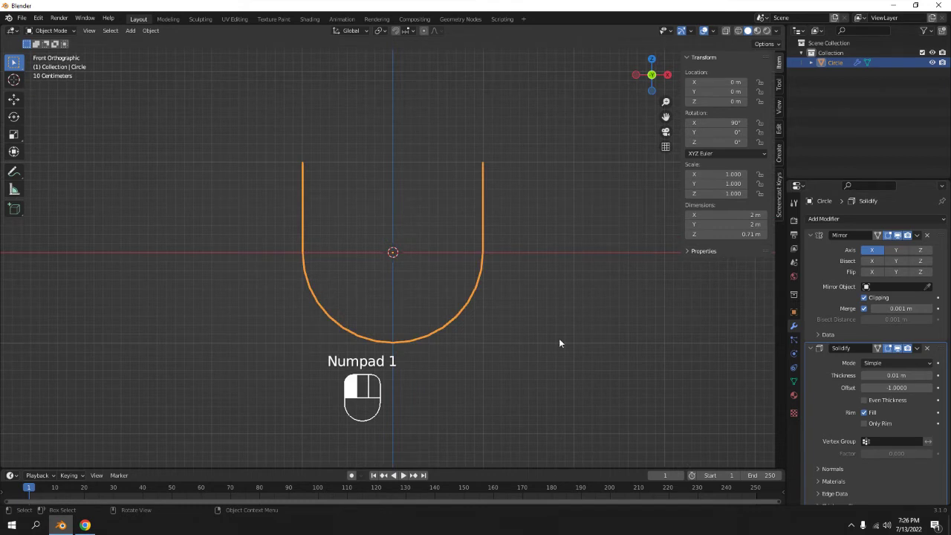
left_click(907, 349)
left_click(909, 349)
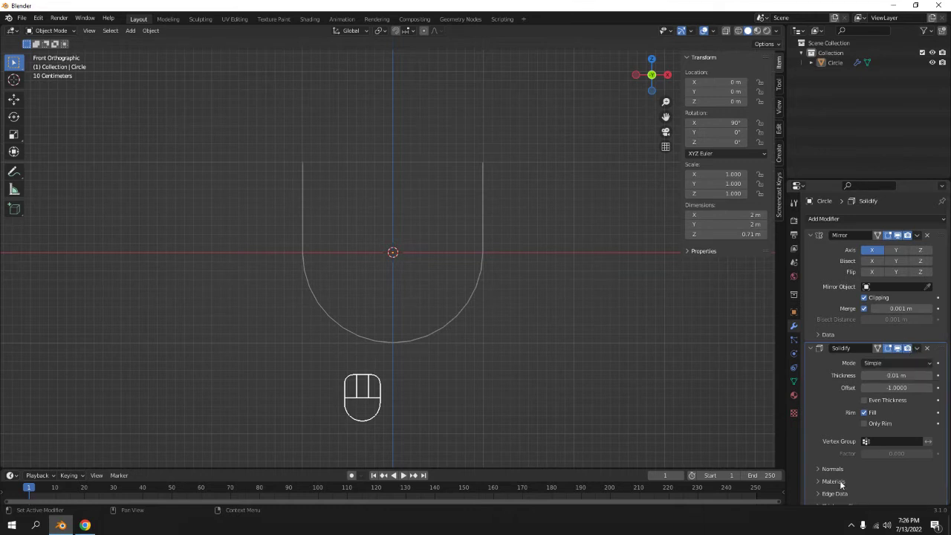
scroll(871, 414, "down", 1)
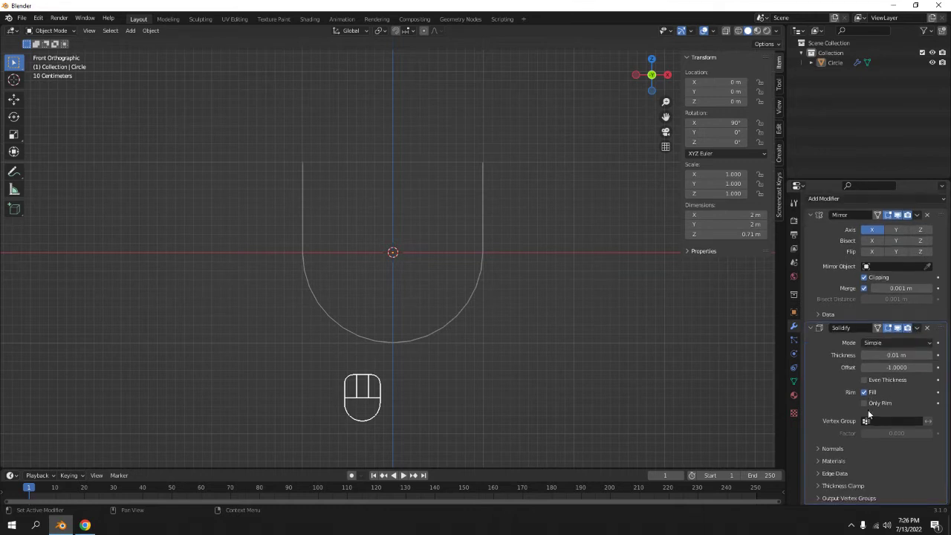
Set the Solidify Thickness to 1 m, then settle on 0.5 m, undoing a further increase
left_click_drag(890, 356, 929, 356)
left_click(894, 355)
type("1")
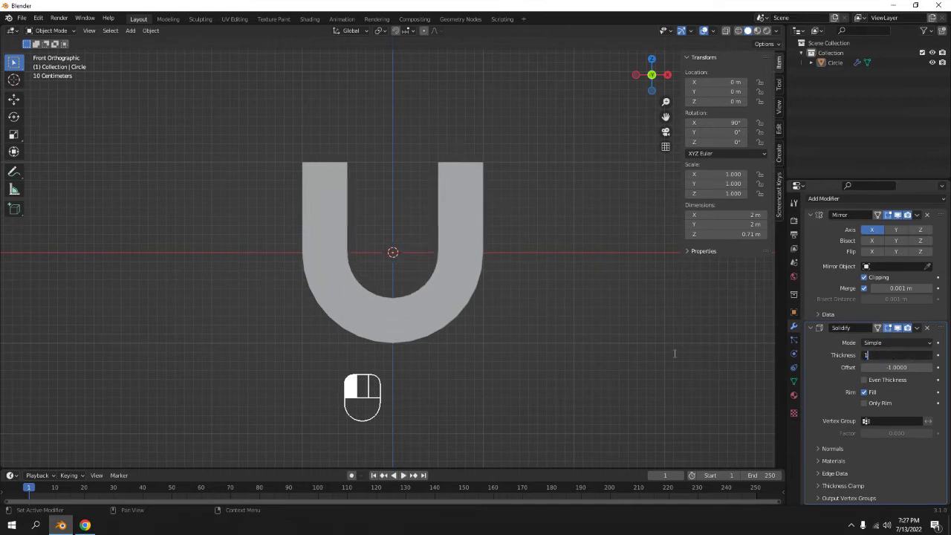
key("Return")
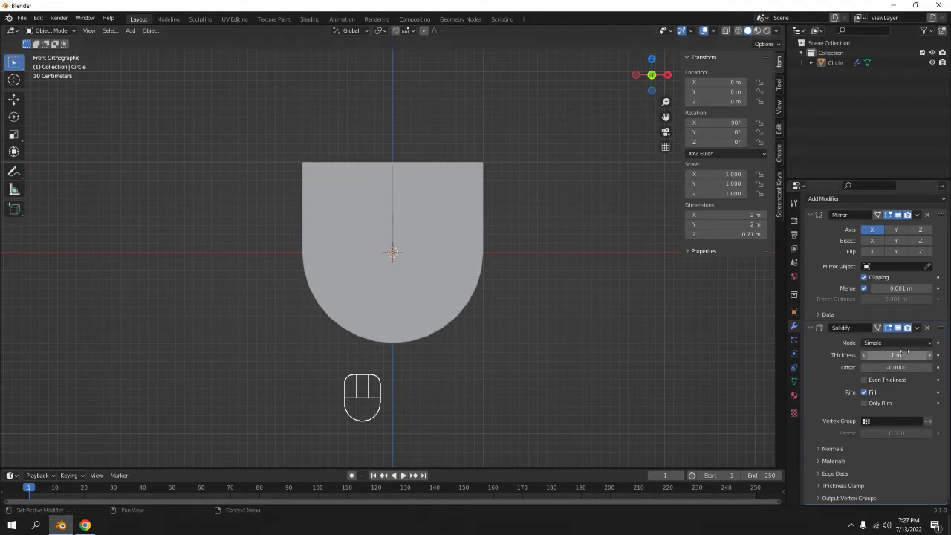
left_click(906, 355)
type(".500")
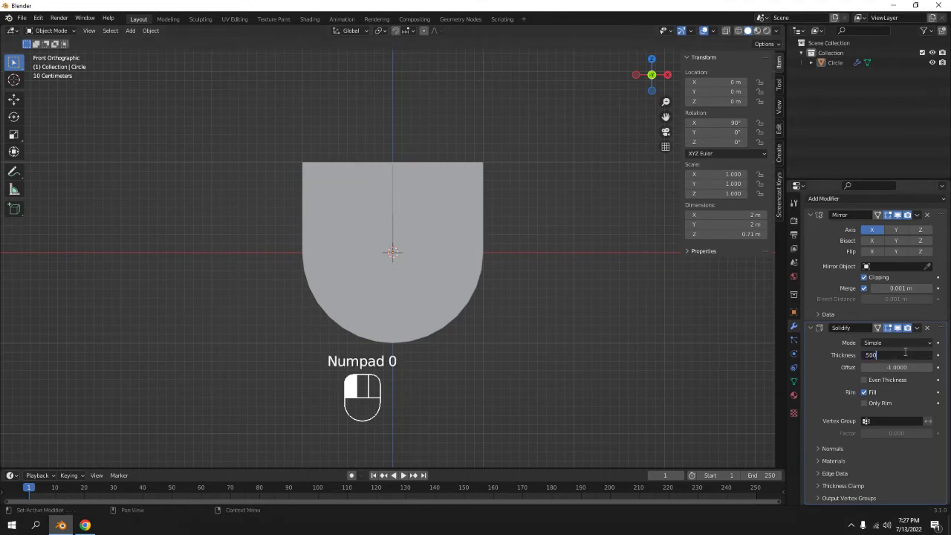
left_click(617, 363)
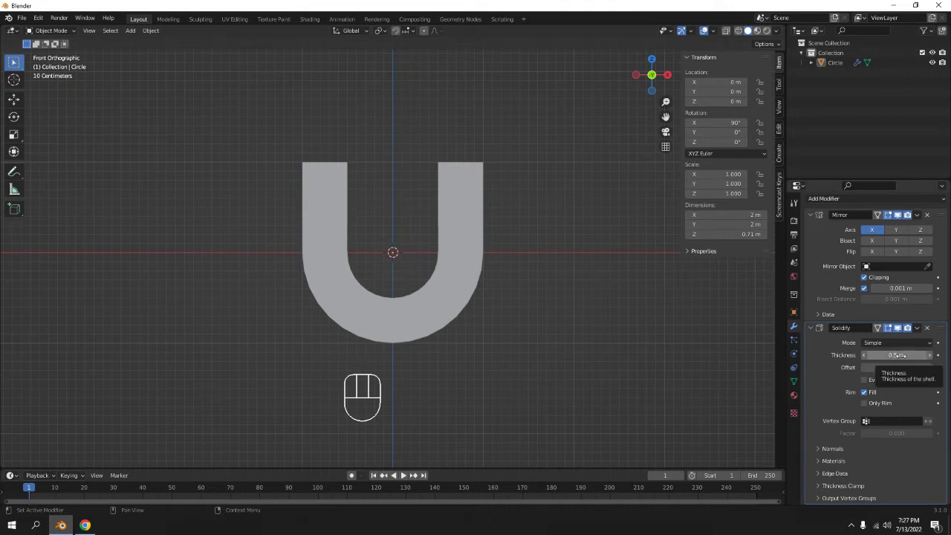
left_click_drag(897, 355, 937, 356)
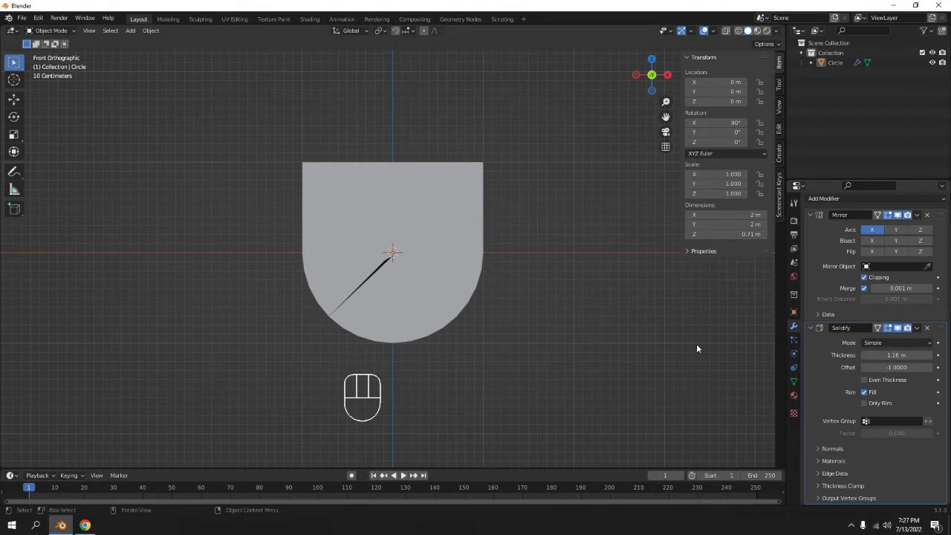
key("ctrl+z")
middle_click_drag(520, 275, 505, 279)
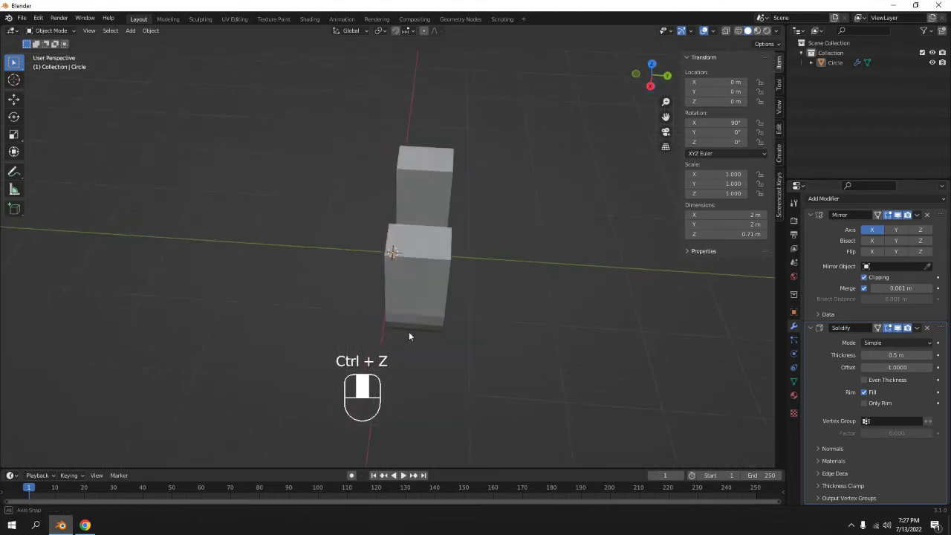
mouse_move(409, 336)
middle_mouse_down()
mouse_move(431, 350)
mouse_move(542, 339)
mouse_move(533, 321)
mouse_move(397, 329)
mouse_move(401, 354)
mouse_move(417, 347)
middle_mouse_up()
In Edit Mode from top view, snap-move the selected top vertices 0.2 m along Y
key("Tab")
middle_click_drag(444, 293, 432, 308)
mouse_move(456, 350)
middle_mouse_down()
mouse_move(450, 334)
mouse_move(454, 344)
middle_mouse_up()
key("KP_7")
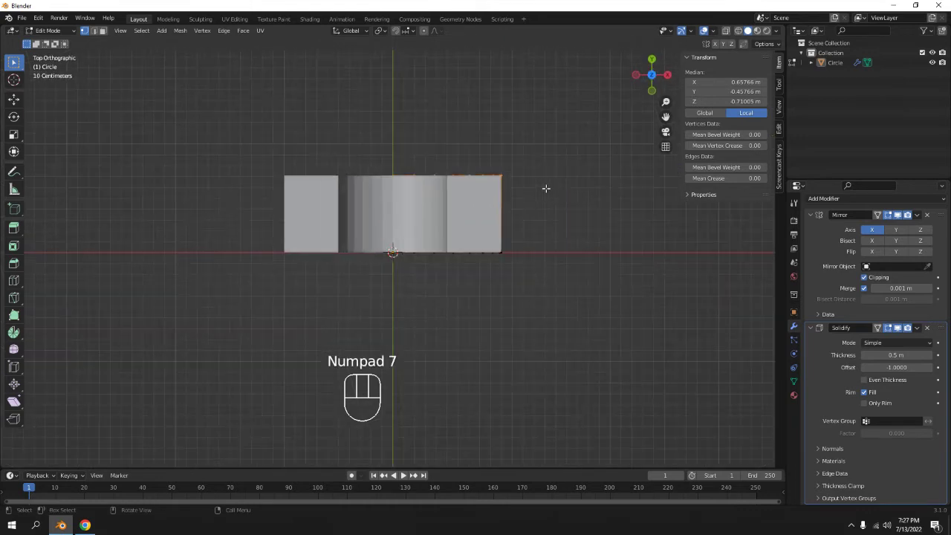
left_click(400, 30)
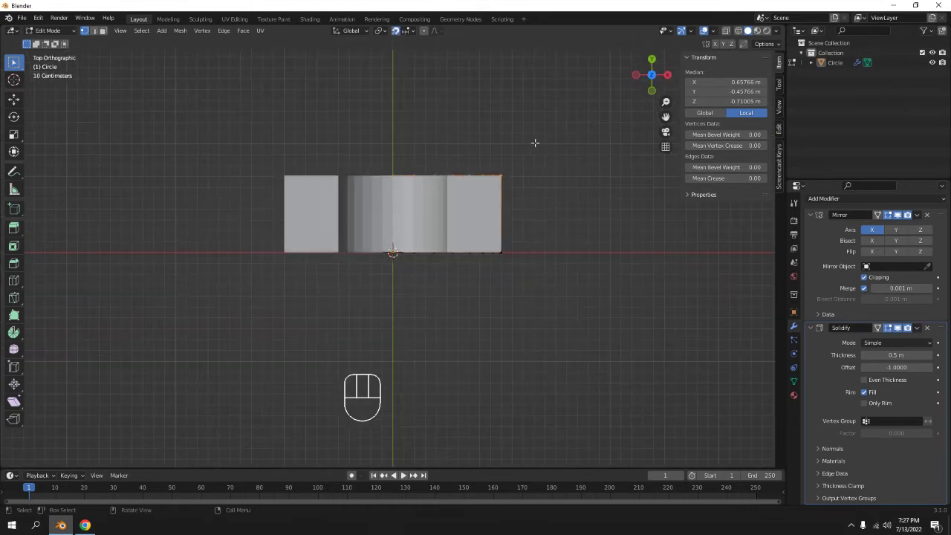
key("g")
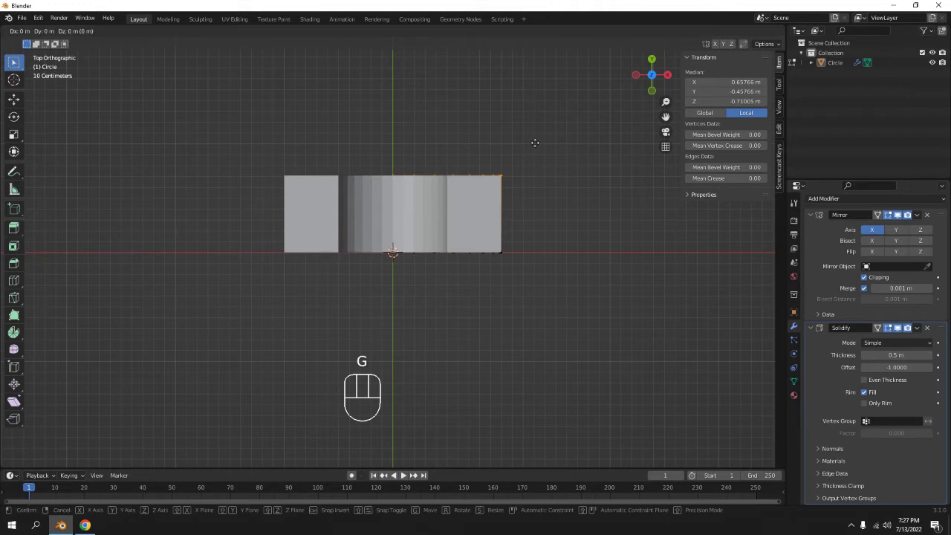
key("y")
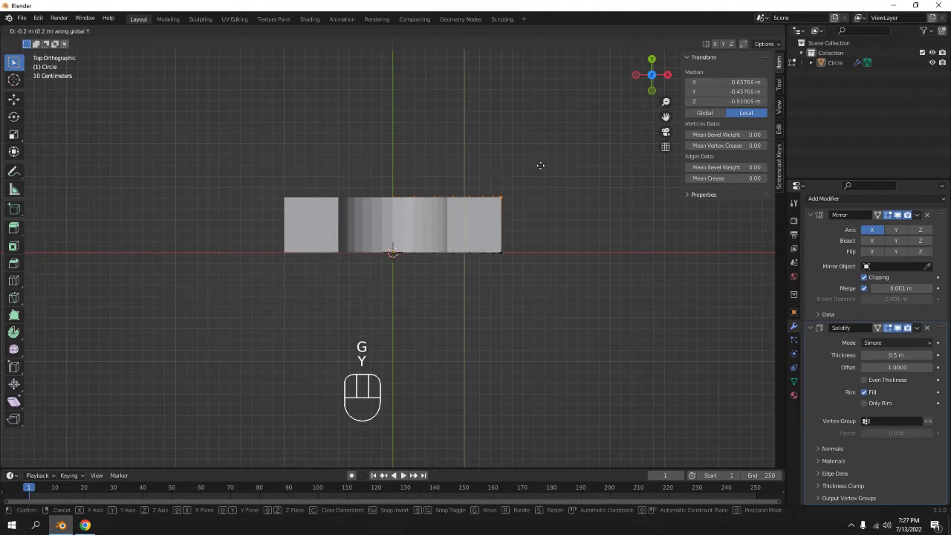
left_click(548, 165)
middle_click_drag(548, 163, 520, 109)
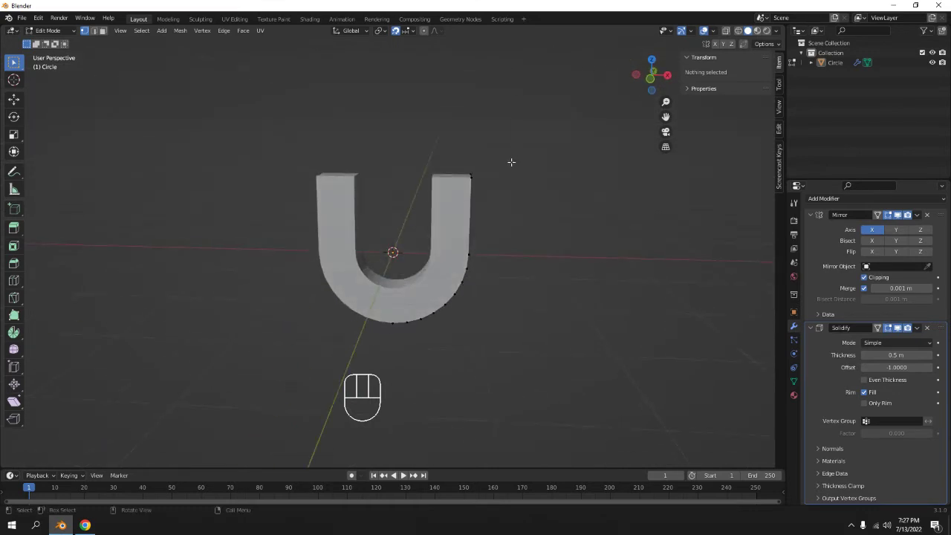
Add a centred loop cut on the U's right arm
middle_click_drag(510, 162, 466, 147)
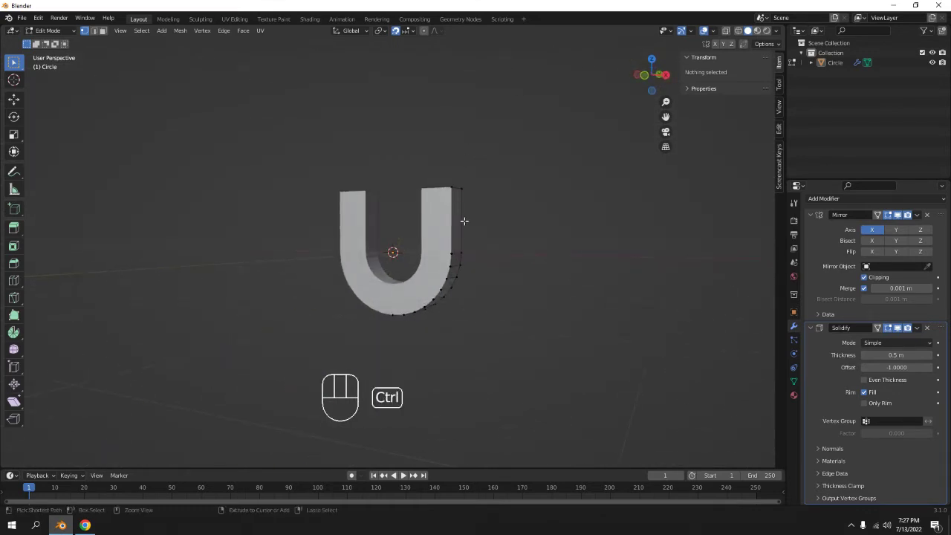
key("ctrl+r")
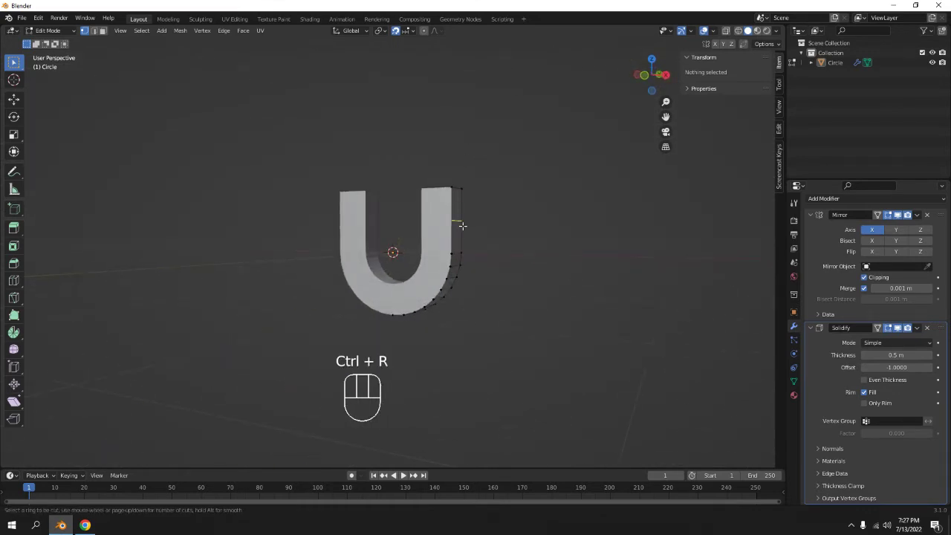
left_click(462, 225)
right_click(468, 232)
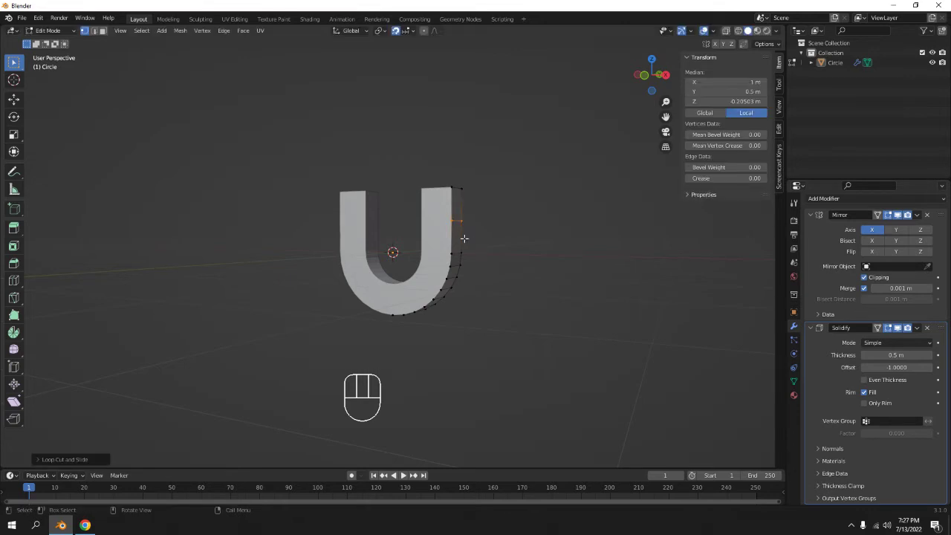
Move the new edge loop along Z in front view, then return to Object Mode
key("KP_1")
scroll(463, 238, "up", 2)
mouse_move(463, 238)
middle_mouse_down("ctrl")
mouse_move(520, 219)
mouse_move(450, 251)
middle_mouse_up("ctrl")
key("g")
key("z")
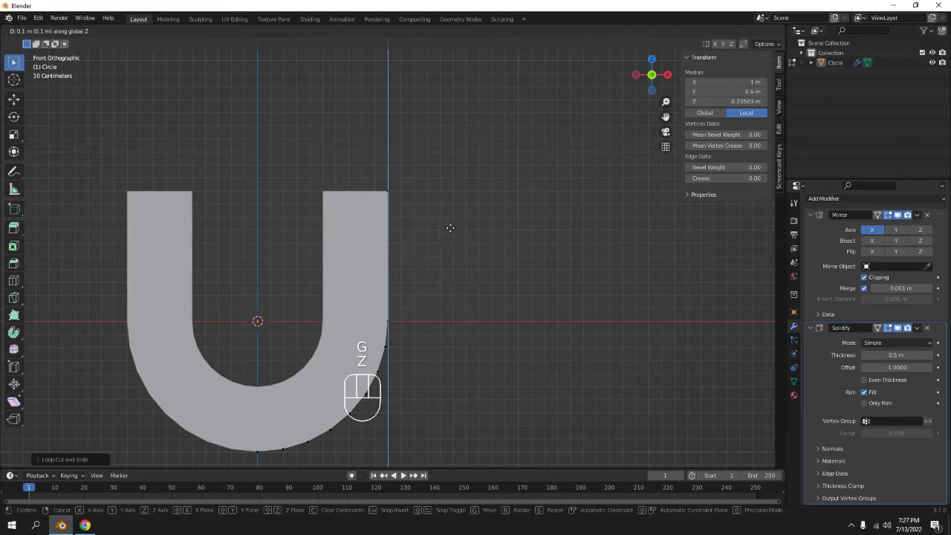
left_click(452, 163)
scroll(446, 186, "down", 5)
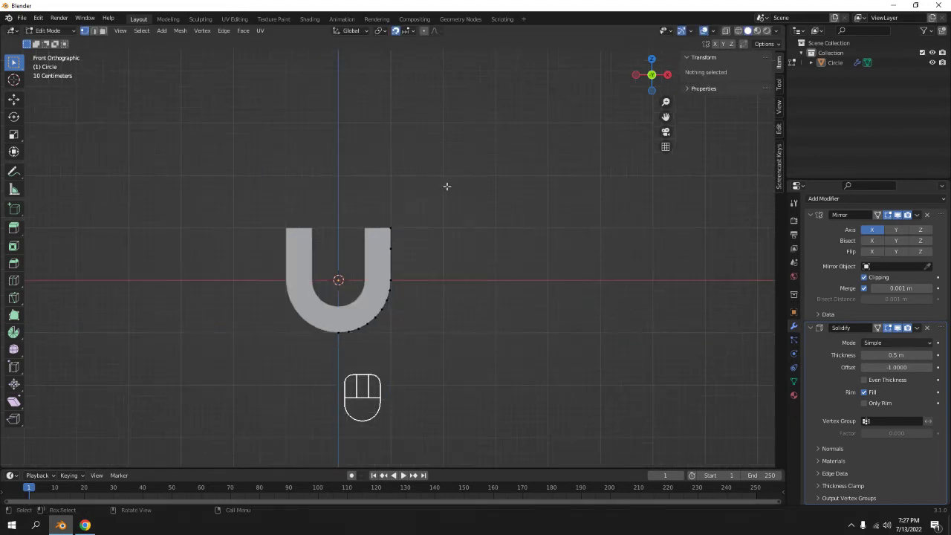
middle_click_drag(446, 187, 389, 220)
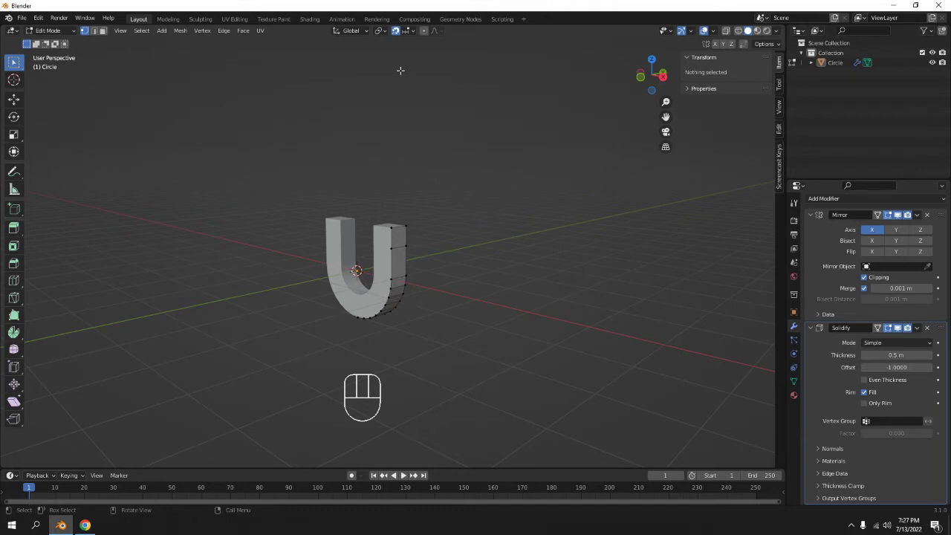
key("Tab")
middle_click_drag(446, 251, 379, 235)
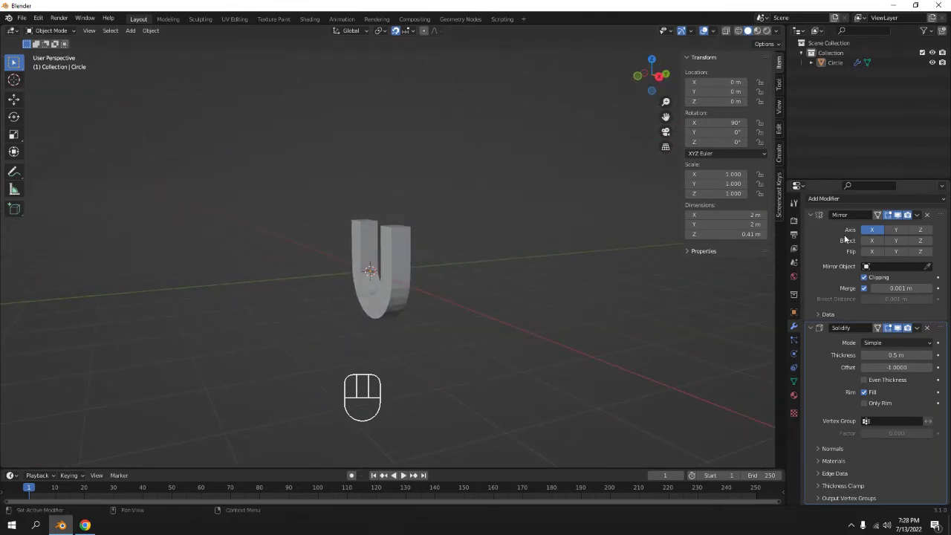
Apply Shade Smooth to the U magnet
key("Tab")
middle_click_drag(520, 283, 497, 255)
key("Tab")
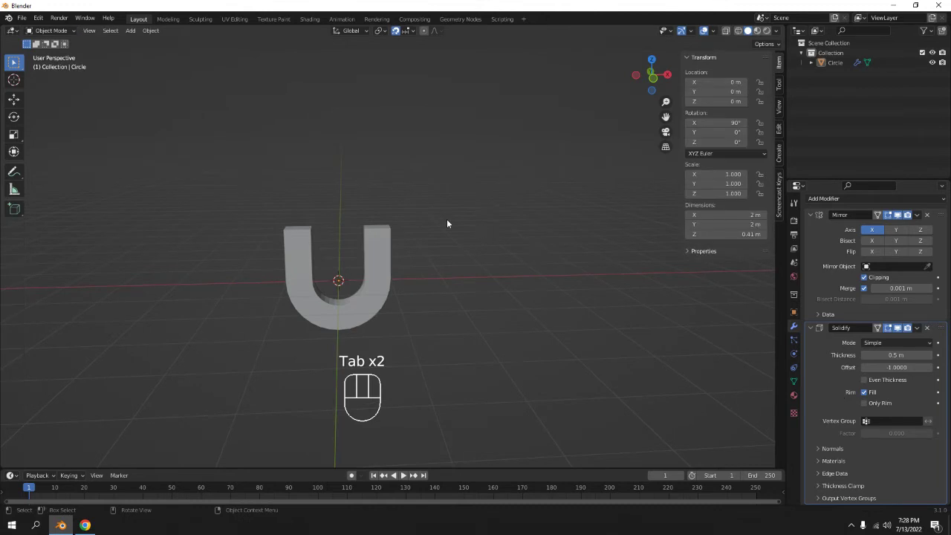
middle_click_drag(339, 218, 374, 241, "shift")
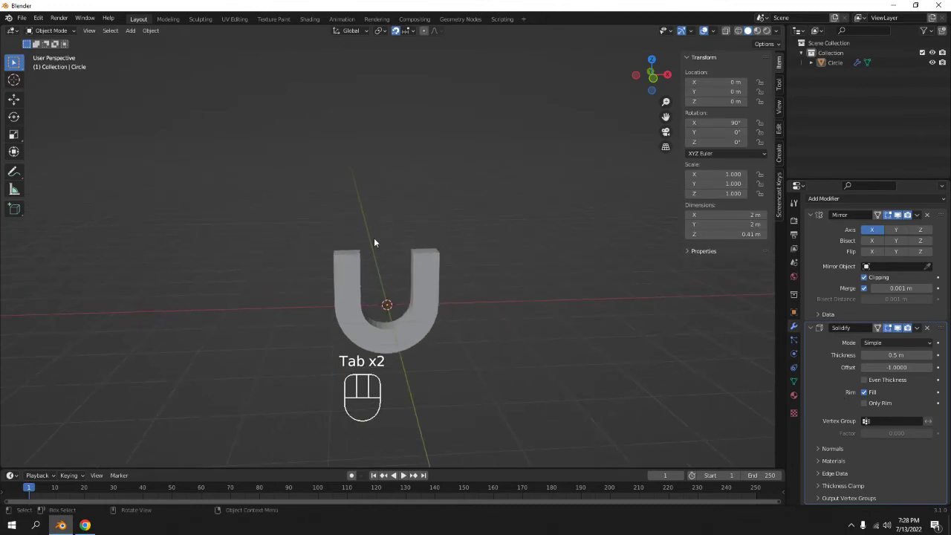
left_click(422, 266)
right_click(421, 264)
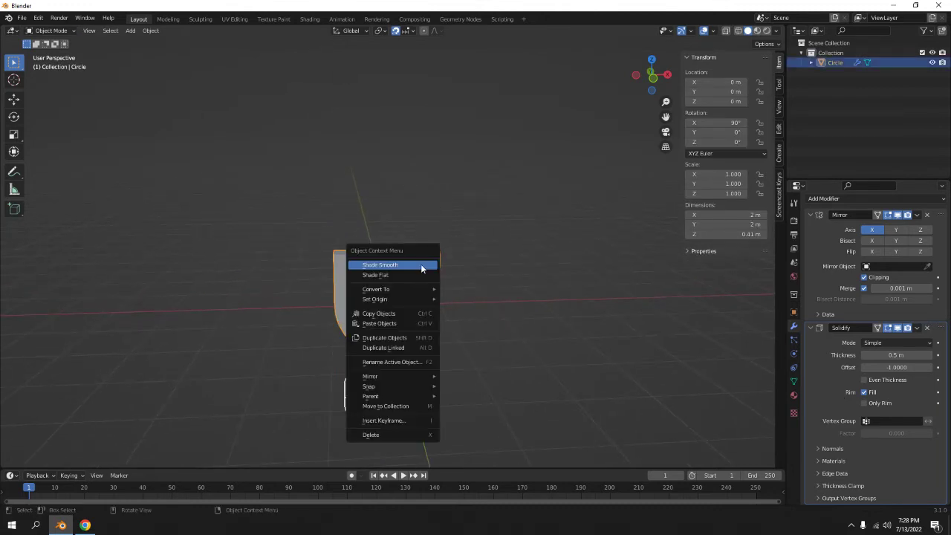
left_click(422, 266)
Enable Auto Smooth at 30° under Normals in the mesh data settings
left_click(793, 382)
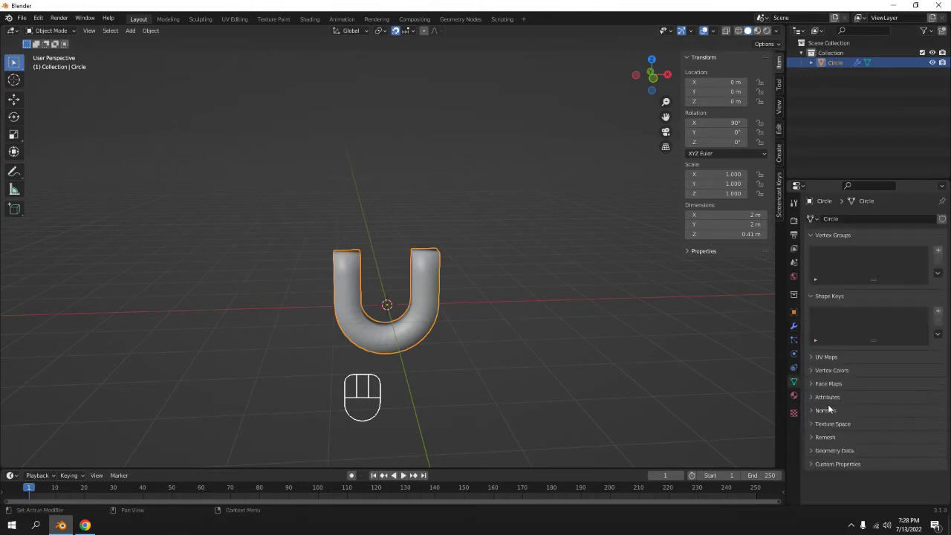
left_click(827, 410)
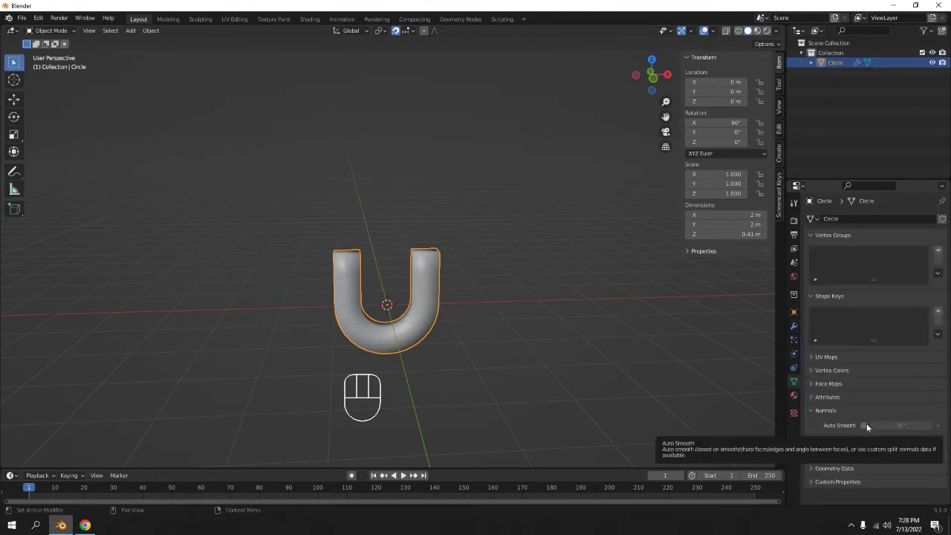
right_click(424, 290)
left_click(424, 289)
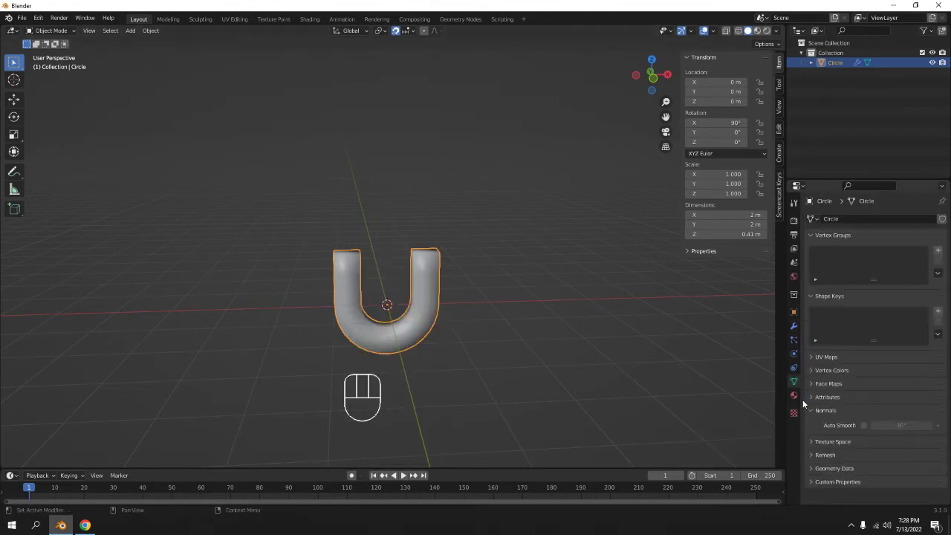
left_click(863, 425)
mouse_move(506, 305)
middle_mouse_down()
mouse_move(448, 272)
mouse_move(403, 277)
mouse_move(297, 262)
mouse_move(488, 276)
middle_mouse_up()
left_click(439, 189)
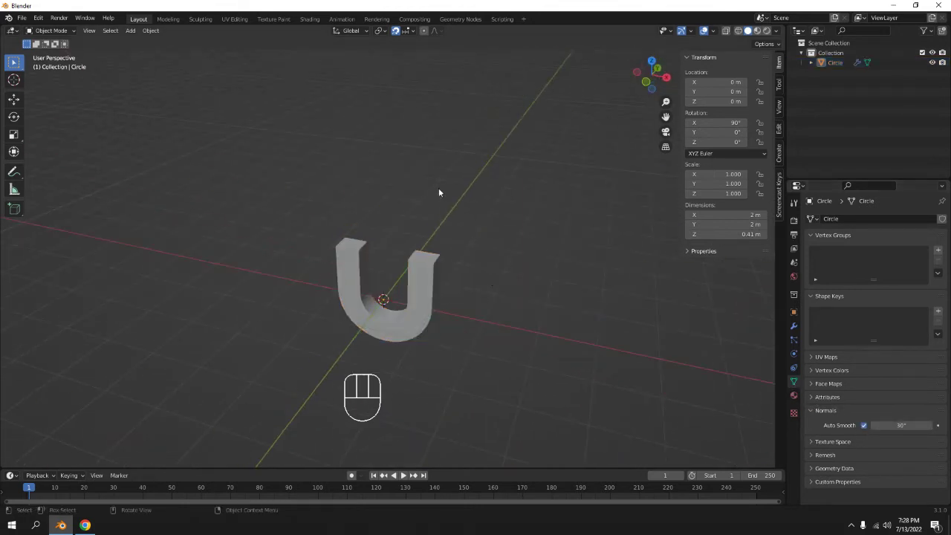
In the Shading workspace, give the U a new red material, Material.001
left_click(310, 18)
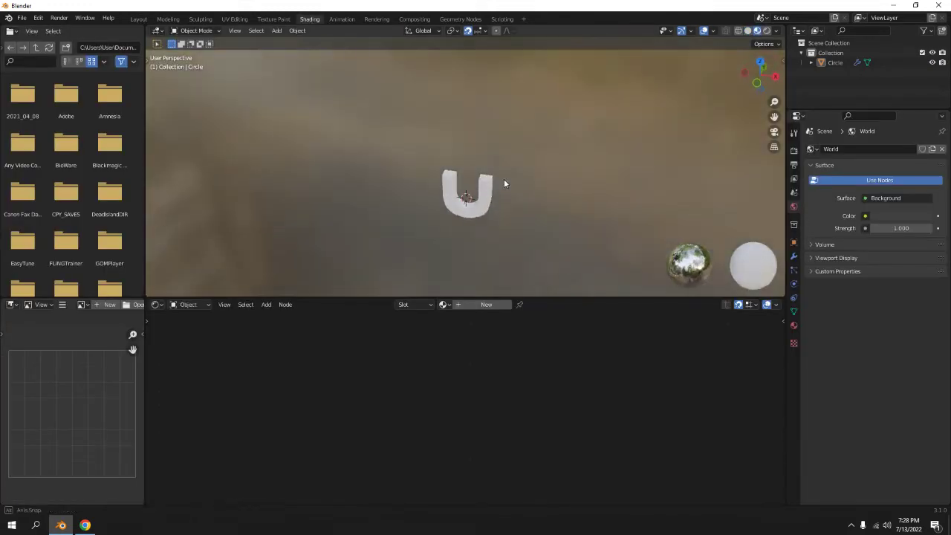
scroll(503, 179, "up", 3)
middle_click_drag(503, 197, 469, 278)
scroll(474, 123, "up", 3)
left_click(465, 256)
left_click(483, 305)
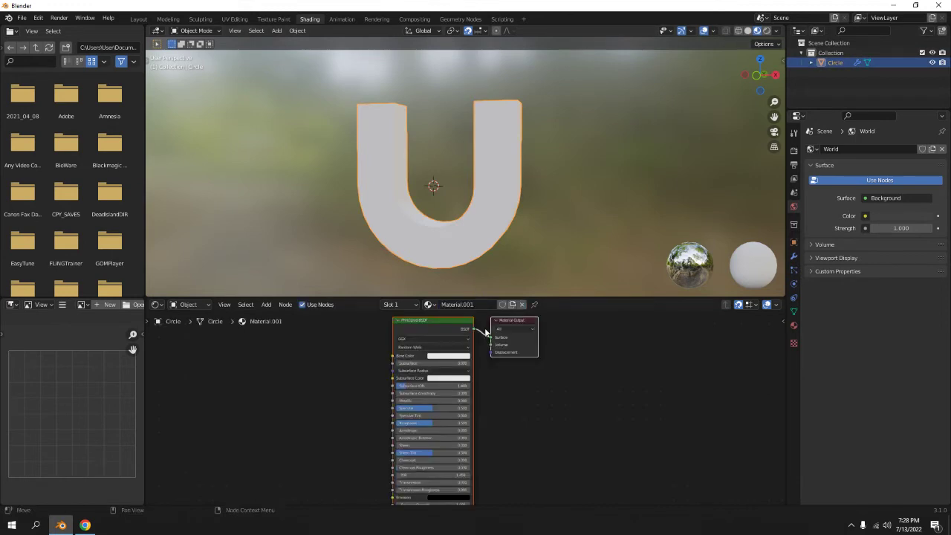
left_click(453, 356)
left_click(460, 305)
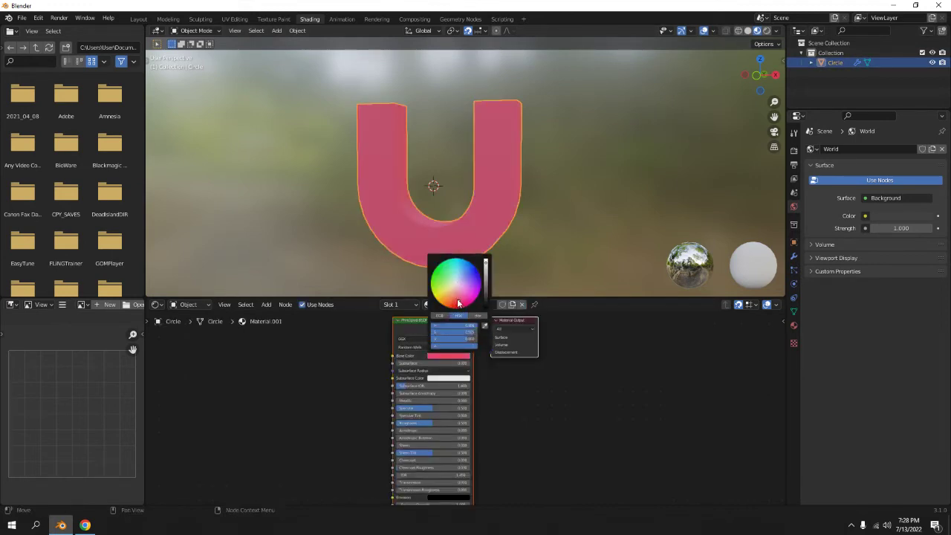
left_click(457, 305)
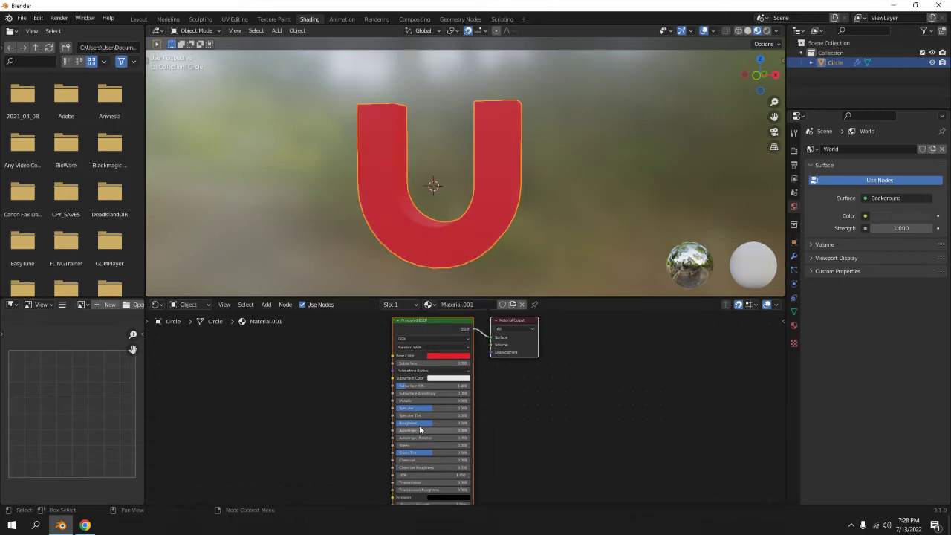
Set the red material's Specular to 0.105 and Roughness to 0.218, keeping Metallic at 0
scroll(444, 423, "up", 2)
scroll(445, 425, "up", 4)
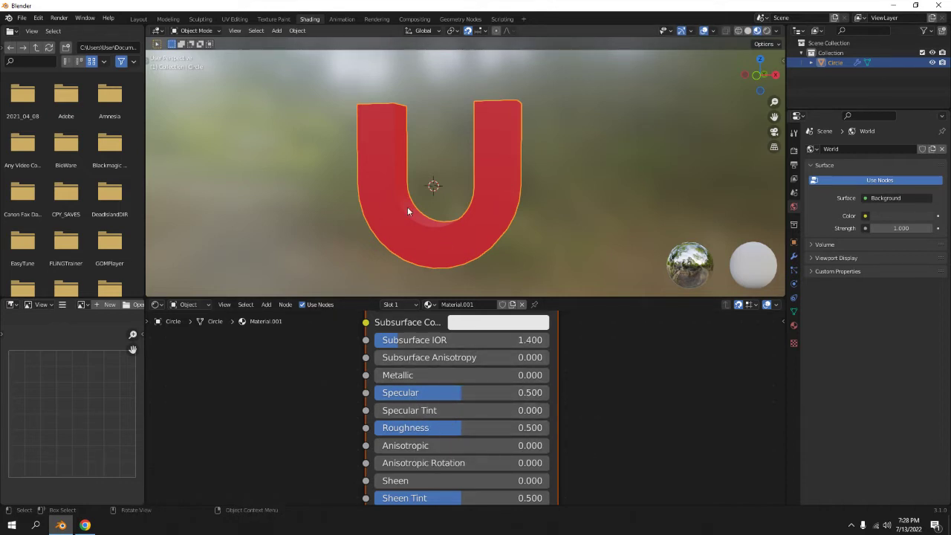
mouse_move(439, 376)
left_mouse_down()
mouse_move(564, 375)
mouse_move(373, 375)
left_mouse_up()
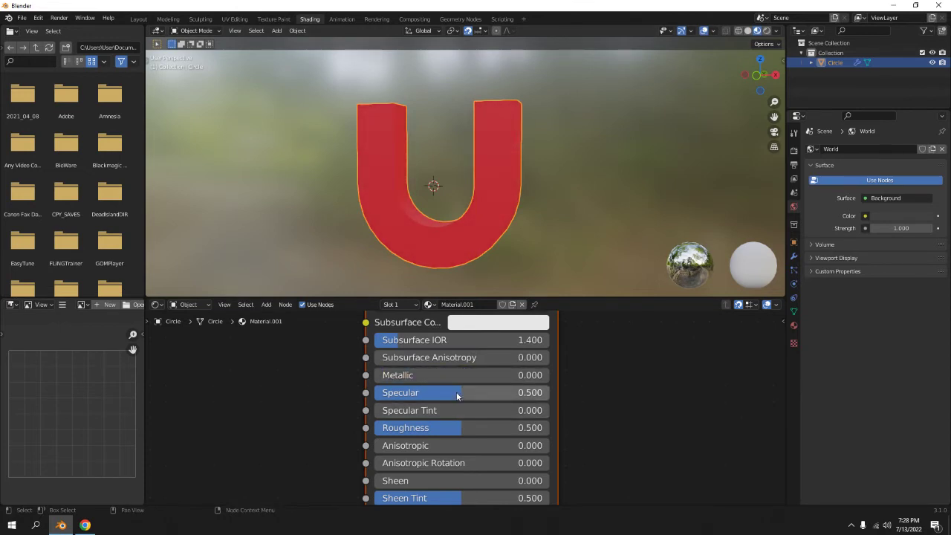
left_click_drag(456, 392, 393, 393)
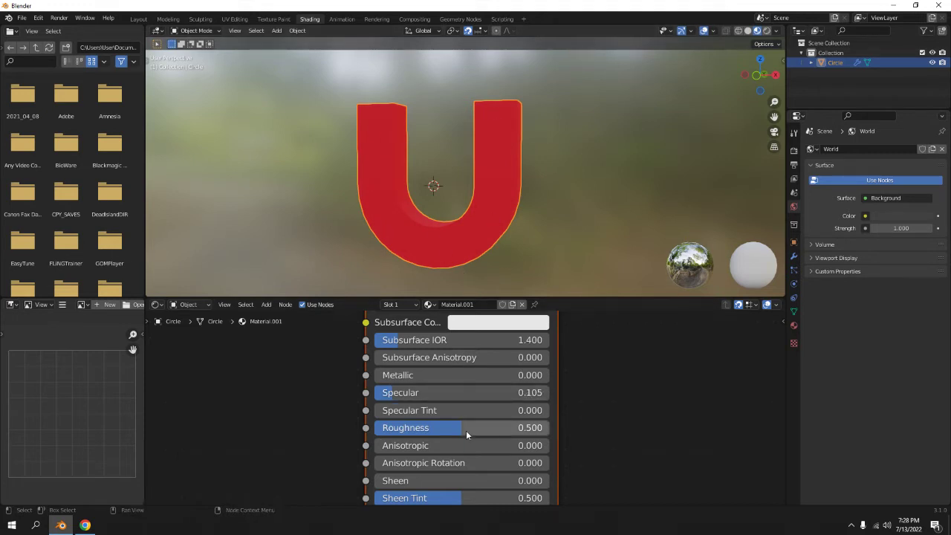
left_click_drag(461, 430, 389, 430)
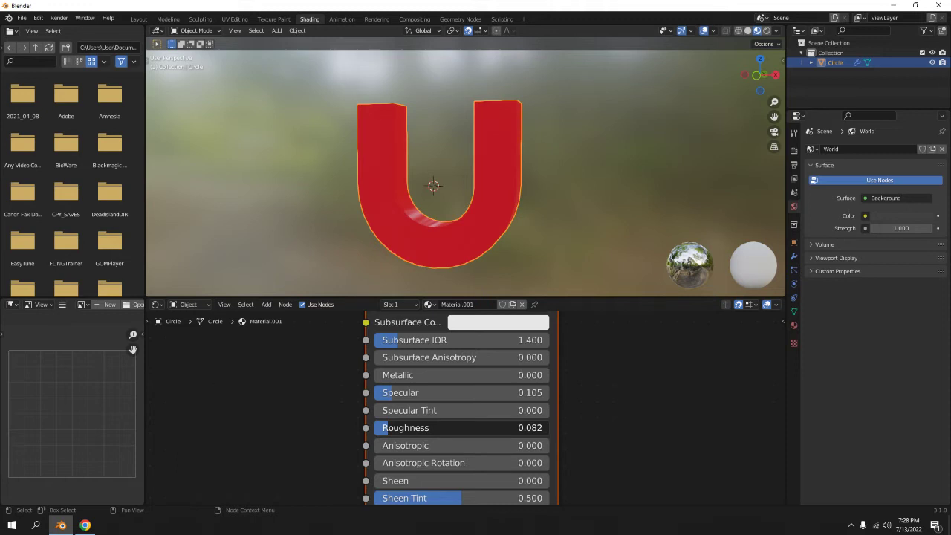
left_click_drag(390, 430, 413, 430)
mouse_move(513, 141)
middle_mouse_down()
mouse_move(521, 220)
mouse_move(572, 152)
mouse_move(504, 153)
middle_mouse_up()
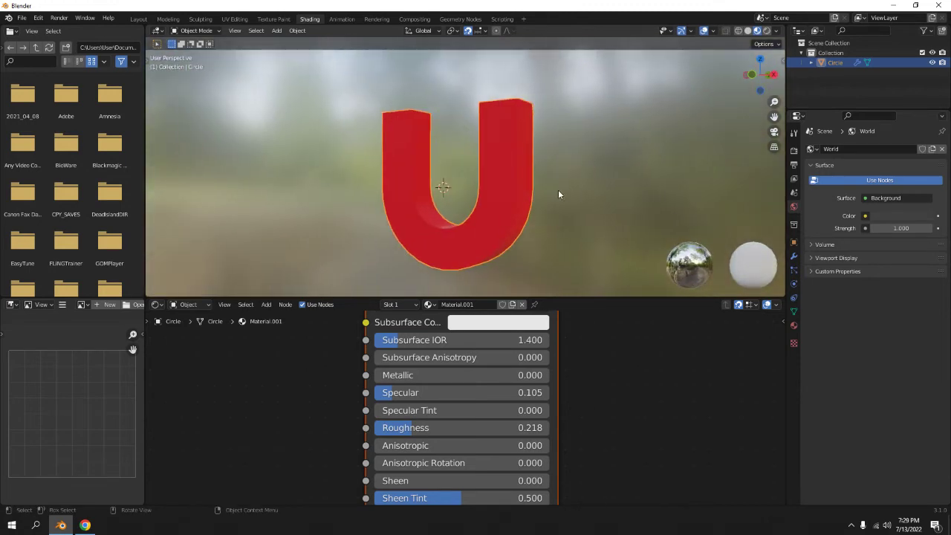
key("Tab")
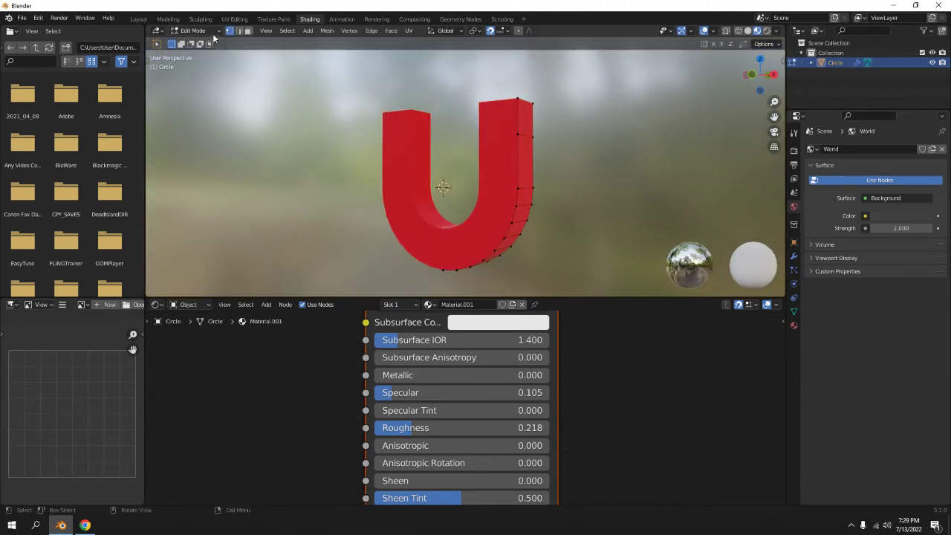
Select both arm top faces and assign them a new Material.002 in a second slot
left_click(521, 119)
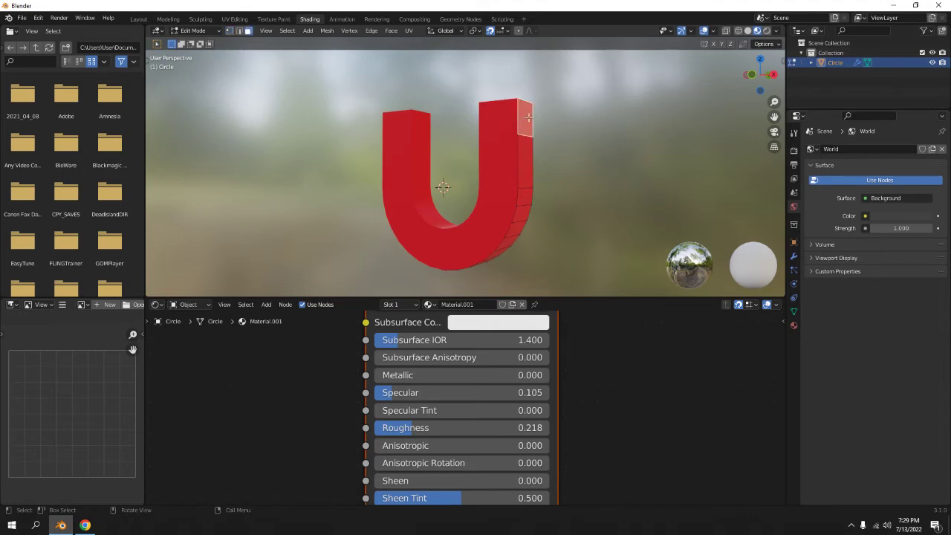
middle_click_drag(522, 119, 558, 134)
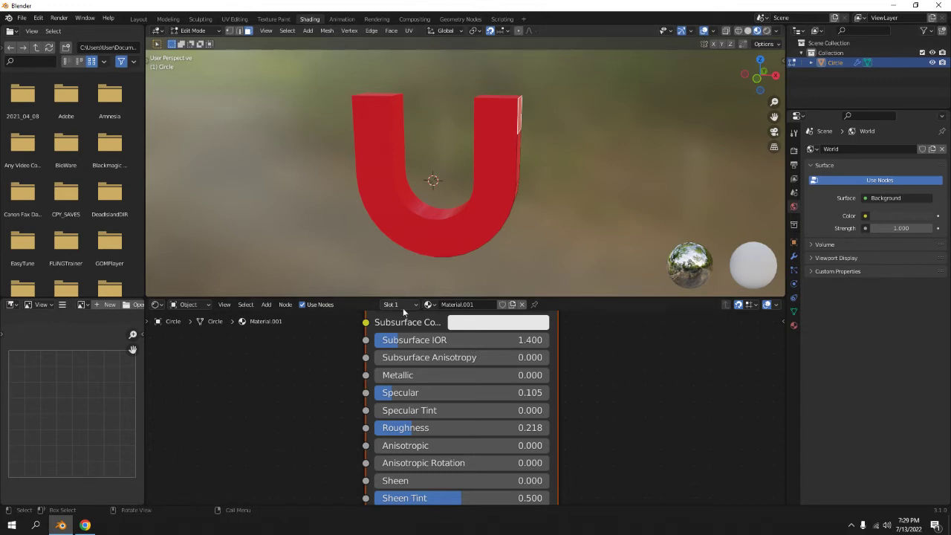
left_click(403, 306)
left_click(452, 324)
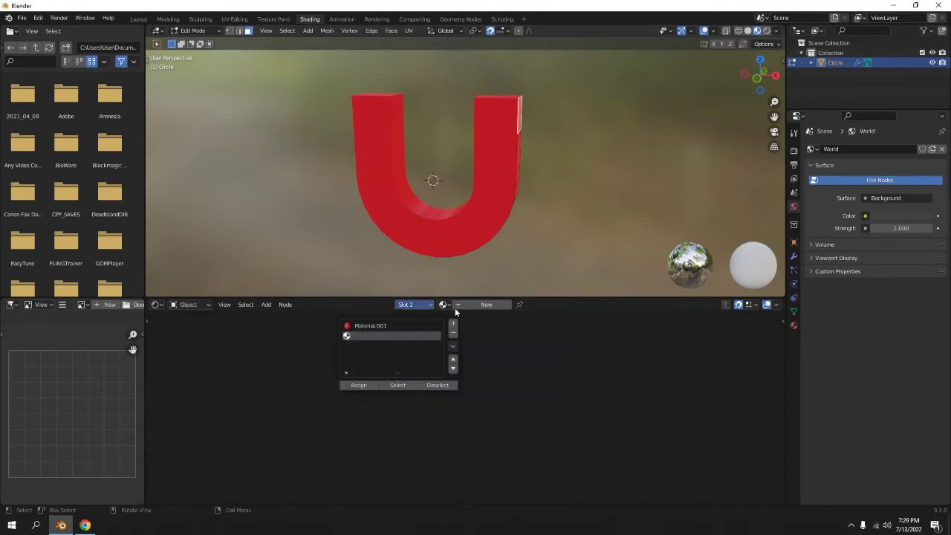
left_click(468, 306)
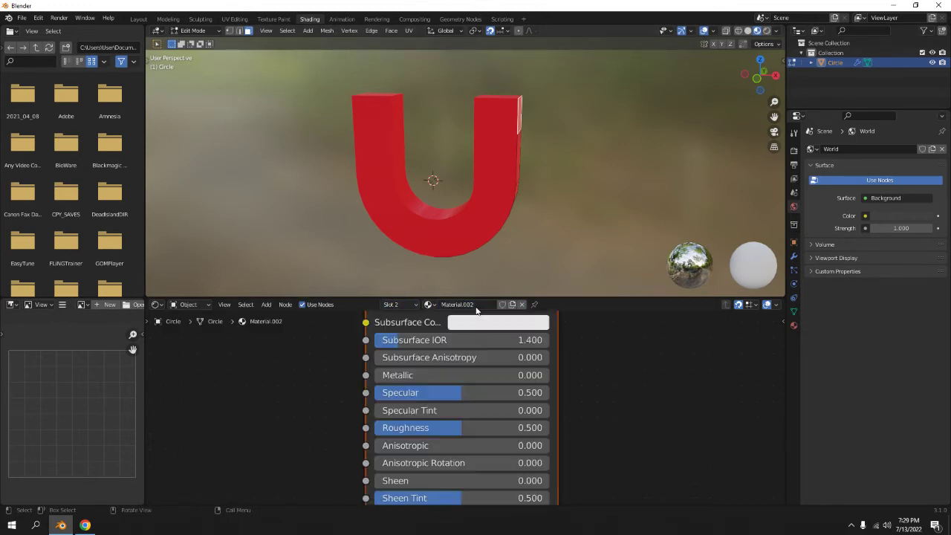
left_click(401, 306)
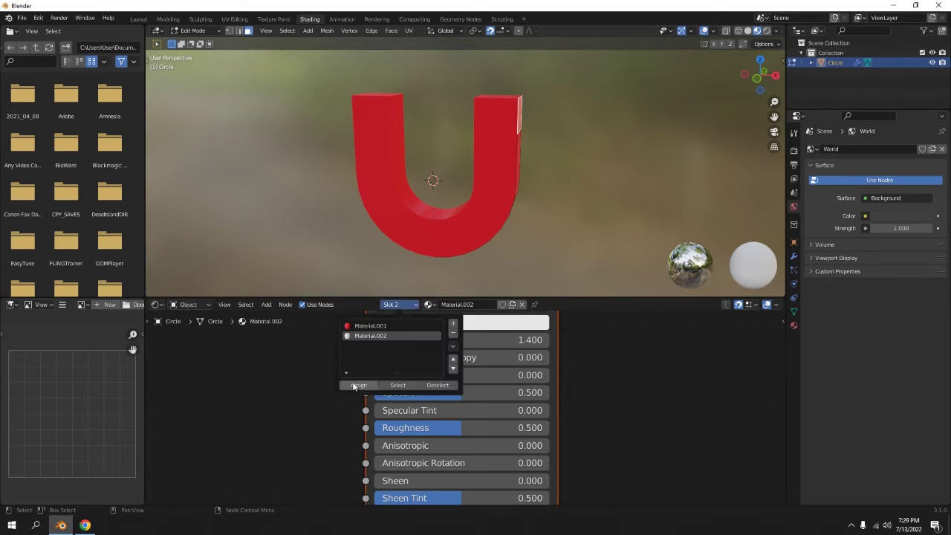
left_click(359, 386)
mouse_move(605, 178)
middle_mouse_down()
mouse_move(347, 191)
mouse_move(558, 206)
mouse_move(536, 151)
mouse_move(593, 172)
middle_mouse_up()
scroll(584, 181, "up", 4)
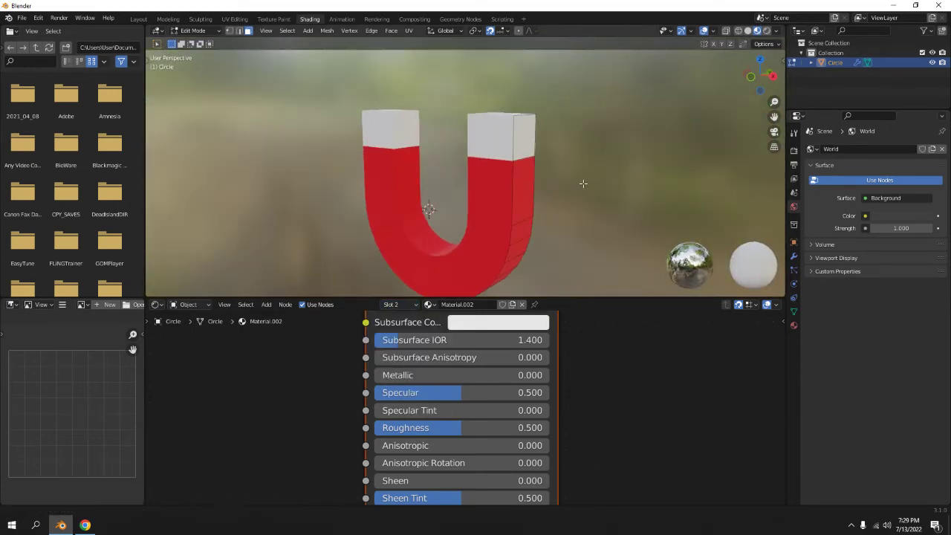
key("Tab")
Inspect the node editor with the red Material.001 slot active
scroll(482, 346, "down", 3)
scroll(467, 404, "up", 3)
scroll(467, 404, "left", 1)
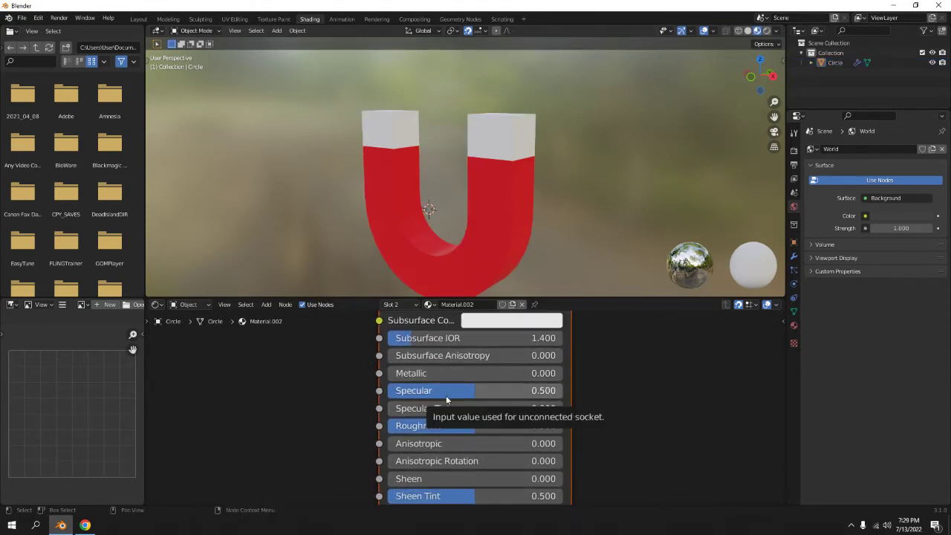
scroll(452, 418, "down", 3)
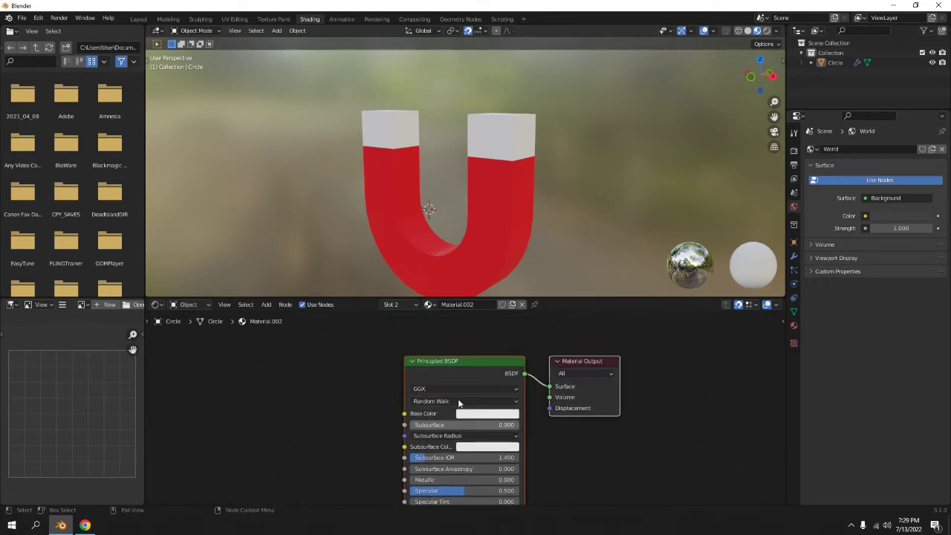
middle_click_drag(491, 237, 500, 228)
scroll(461, 437, "up", 1)
scroll(461, 437, "down", 3, "shift")
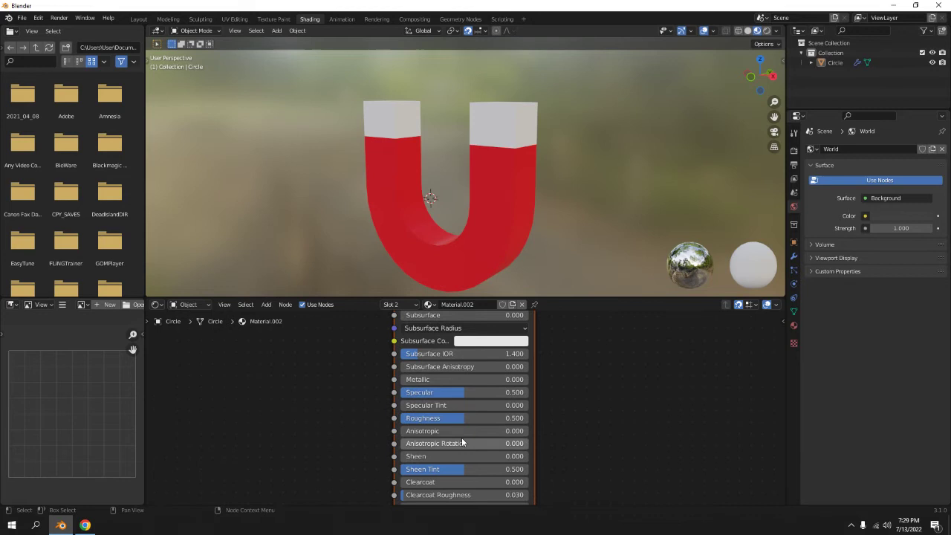
left_click(399, 304)
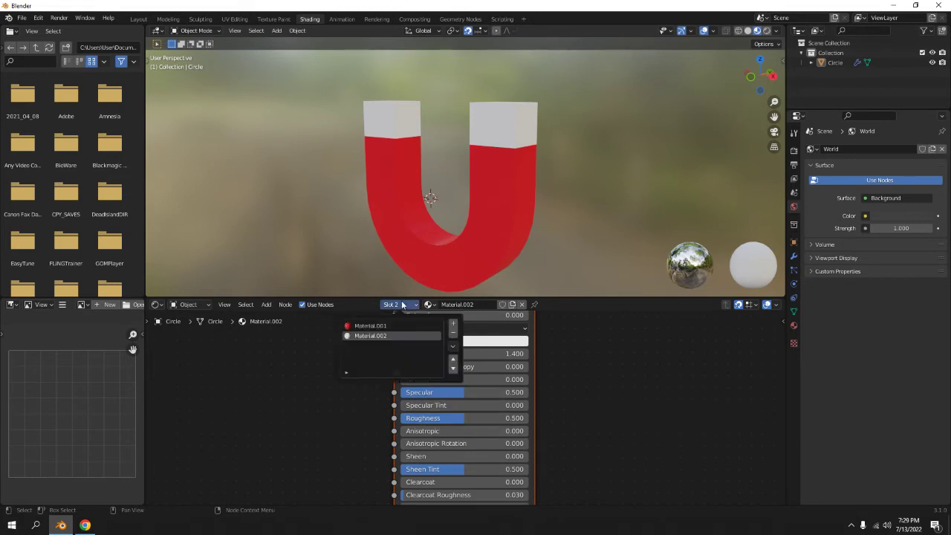
left_click(386, 327)
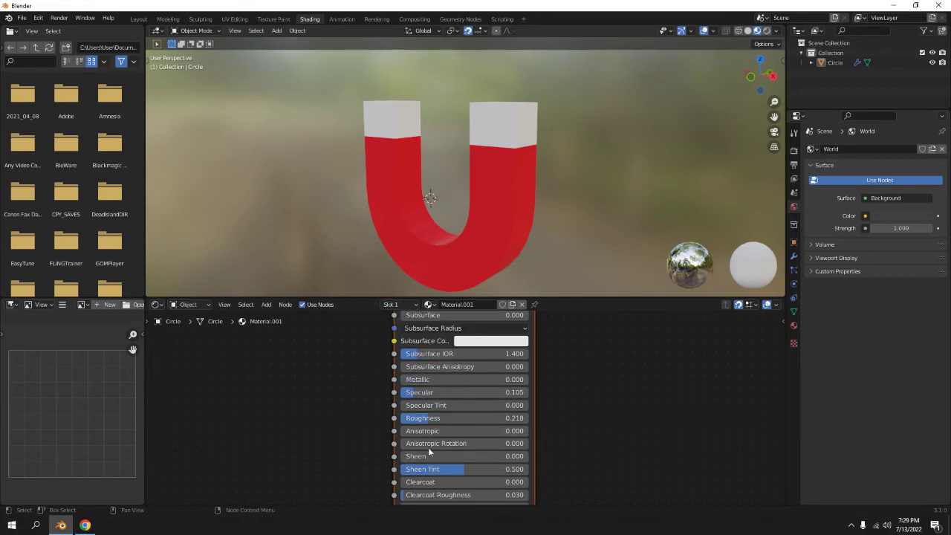
In Material.002, delete the Principled BSDF node and undo the deletion
left_click(399, 306)
middle_click_drag(438, 378, 431, 353)
left_click(431, 354)
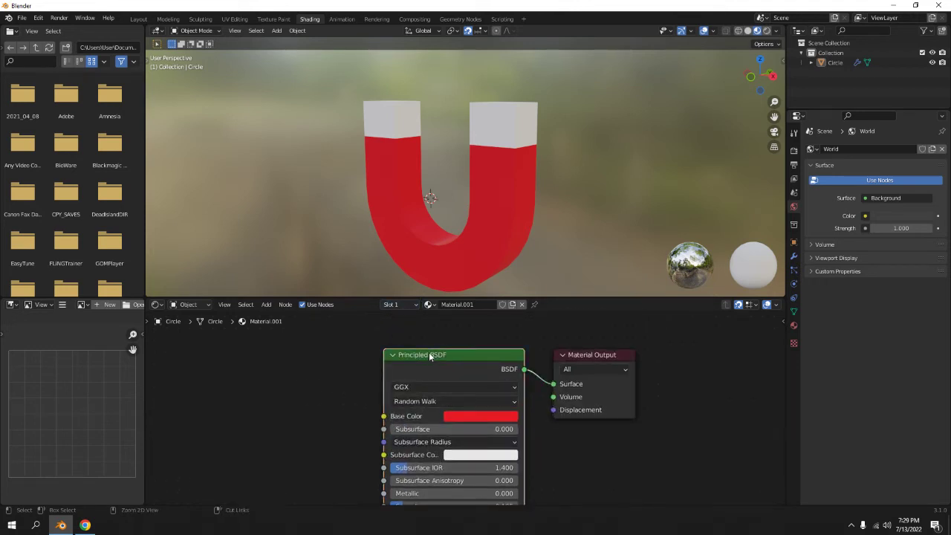
left_click(400, 304)
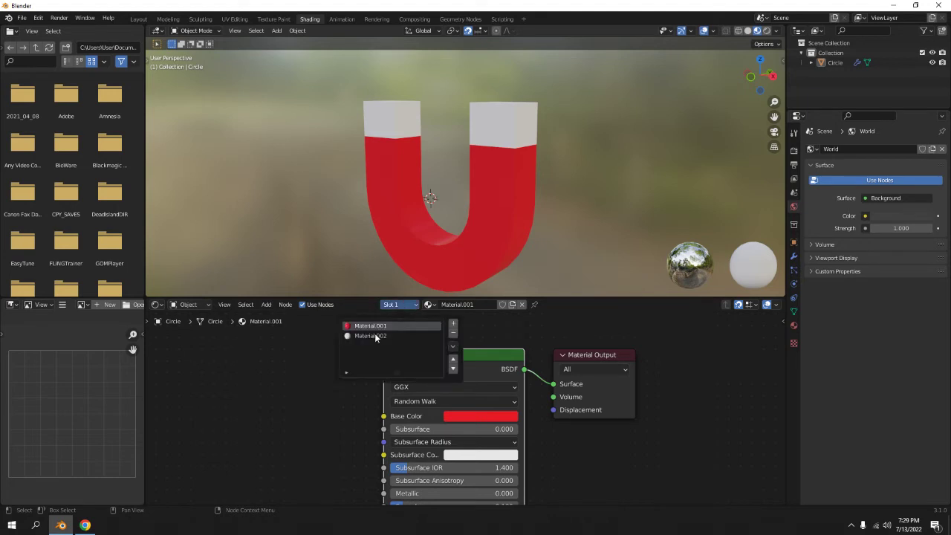
left_click(376, 334)
left_click(449, 357)
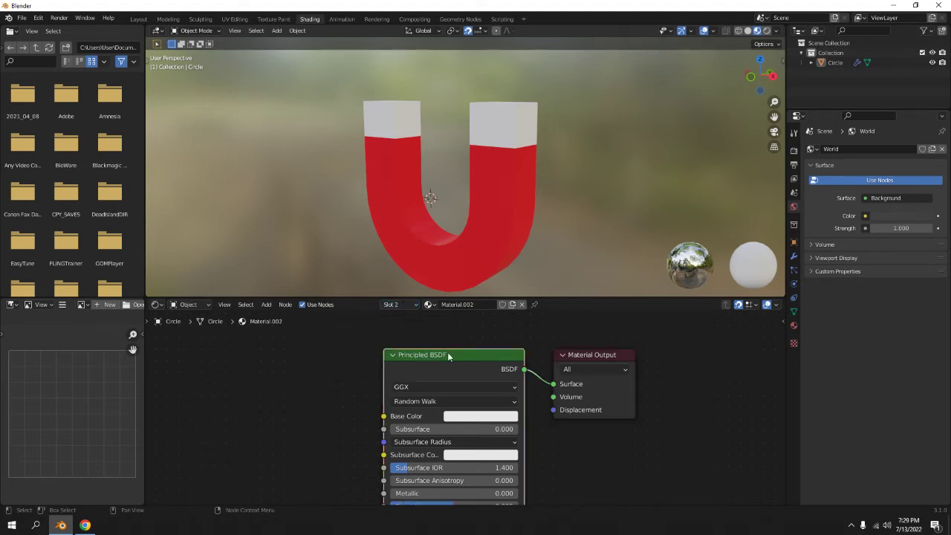
key("x")
key("ctrl+z")
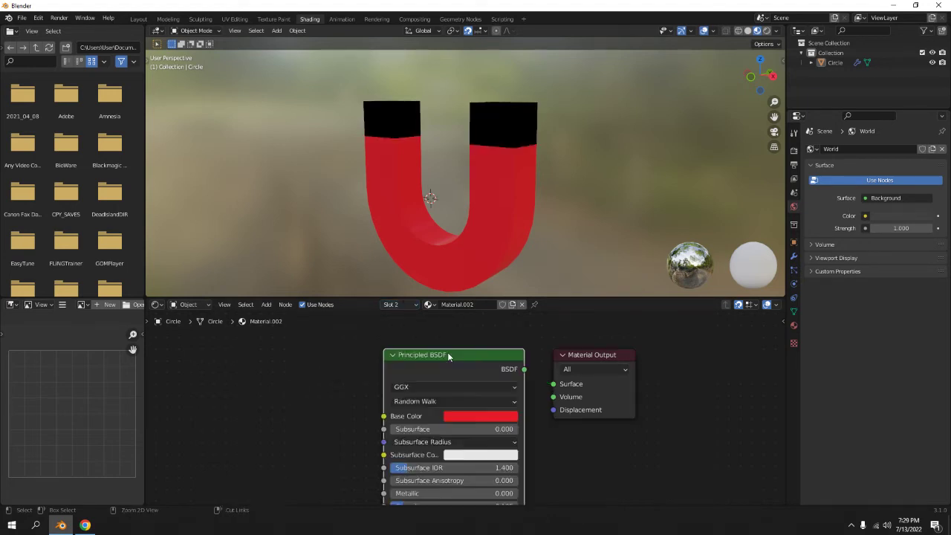
Reconnect Material.002's BSDF to Surface and make its Base Color white
left_click_drag(525, 370, 553, 384)
scroll(424, 207, "down", 2)
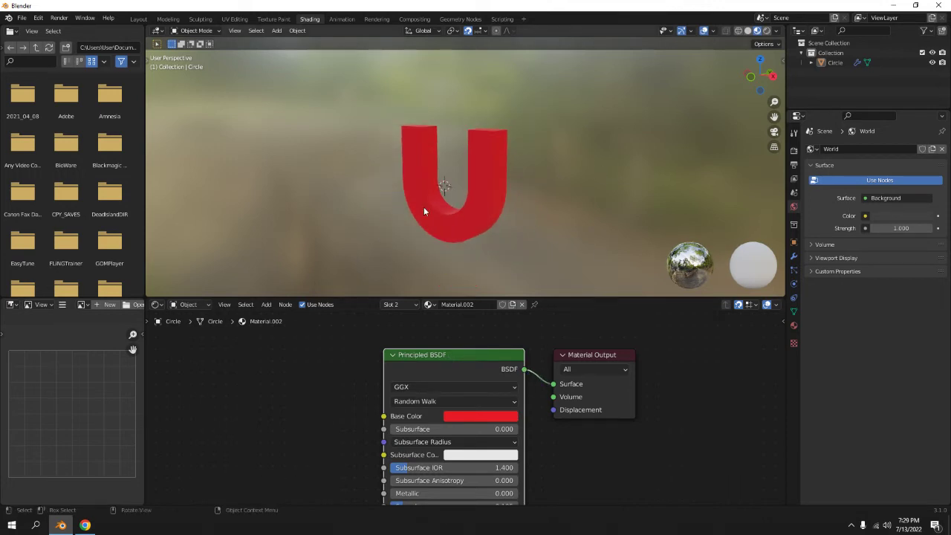
middle_click_drag(424, 207, 473, 230)
left_click(505, 417)
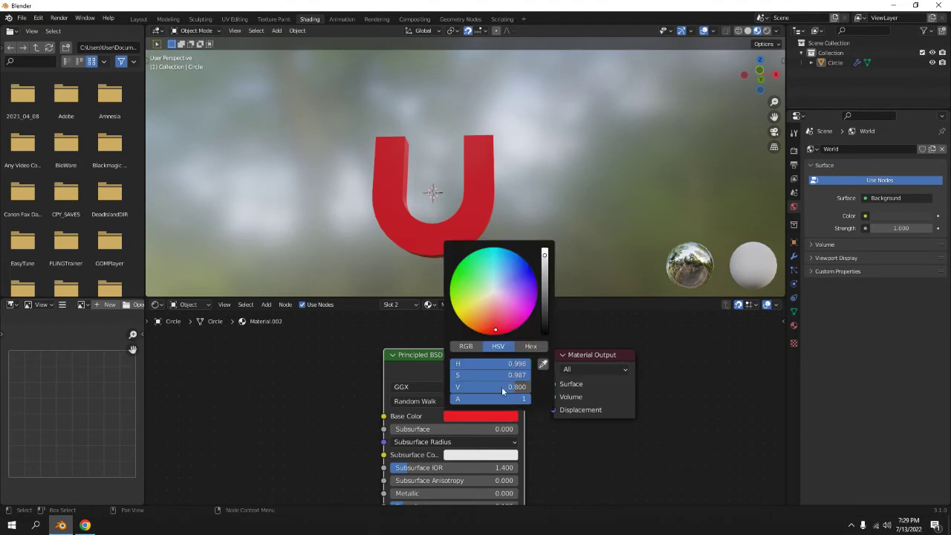
key("BackSpace")
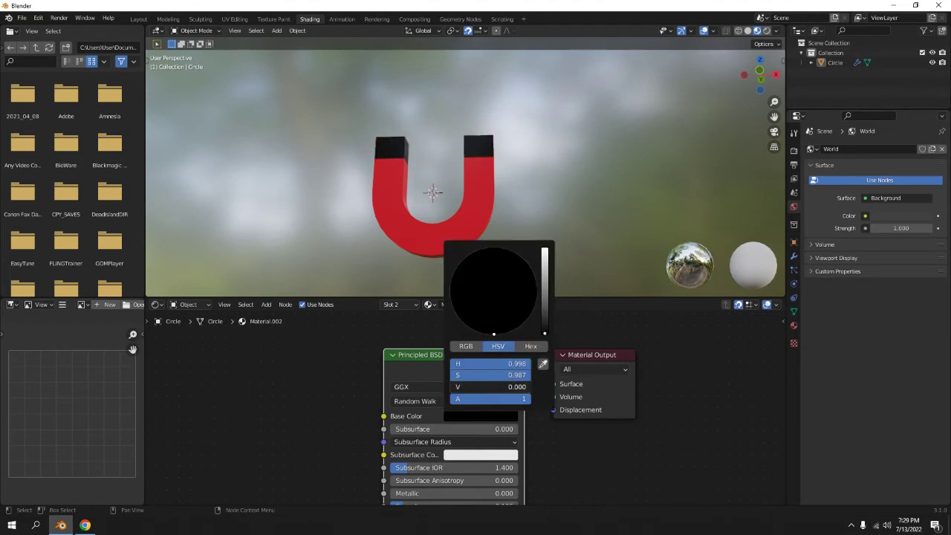
key("BackSpace")
key("BackSpace")
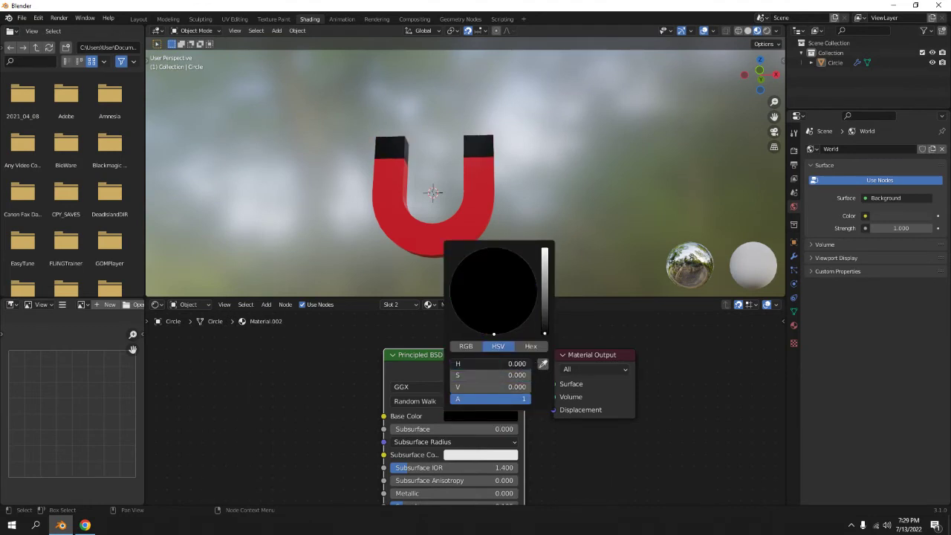
left_click_drag(480, 386, 549, 385)
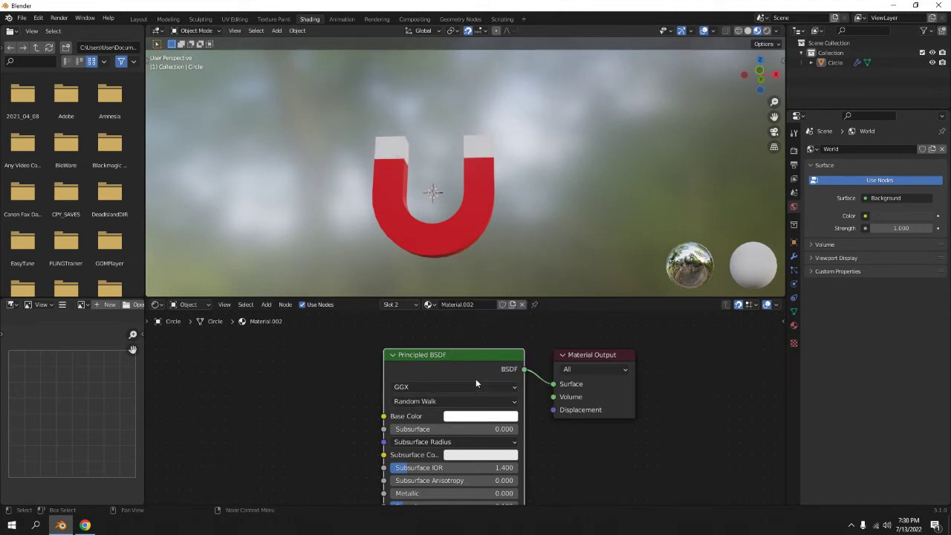
left_click(469, 417)
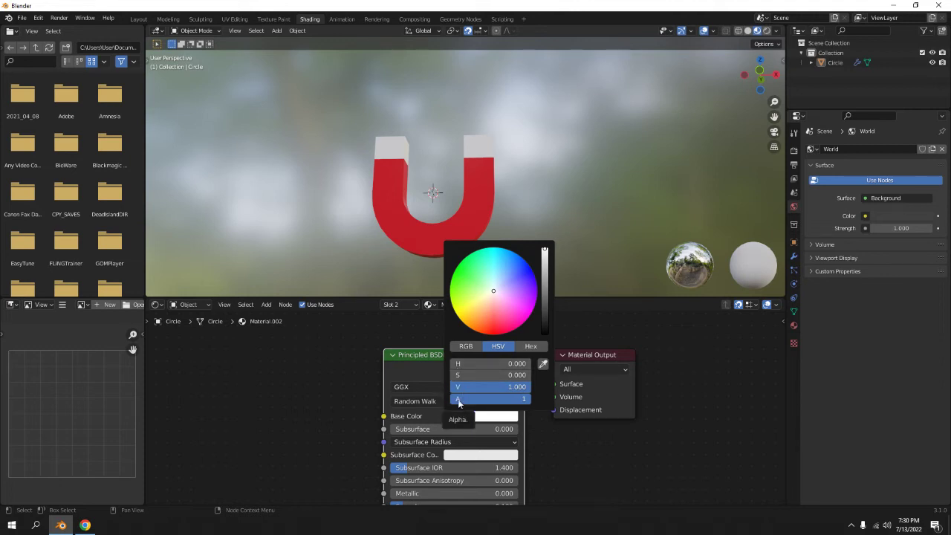
Switch the active material slot back to the red Material.001
scroll(587, 134, "down", 3)
middle_click_drag(586, 134, 518, 217)
scroll(518, 217, "up", 5)
middle_click_drag(439, 400, 452, 301)
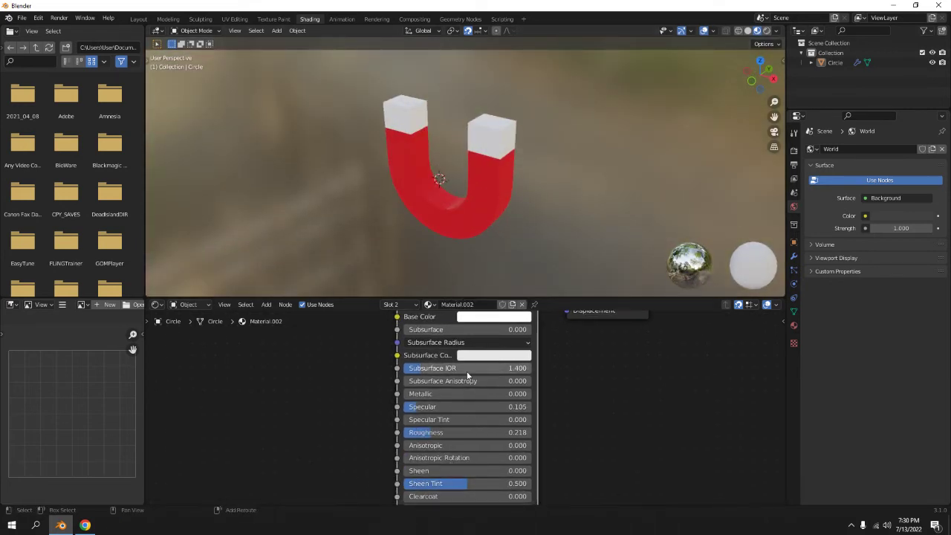
left_click(390, 304)
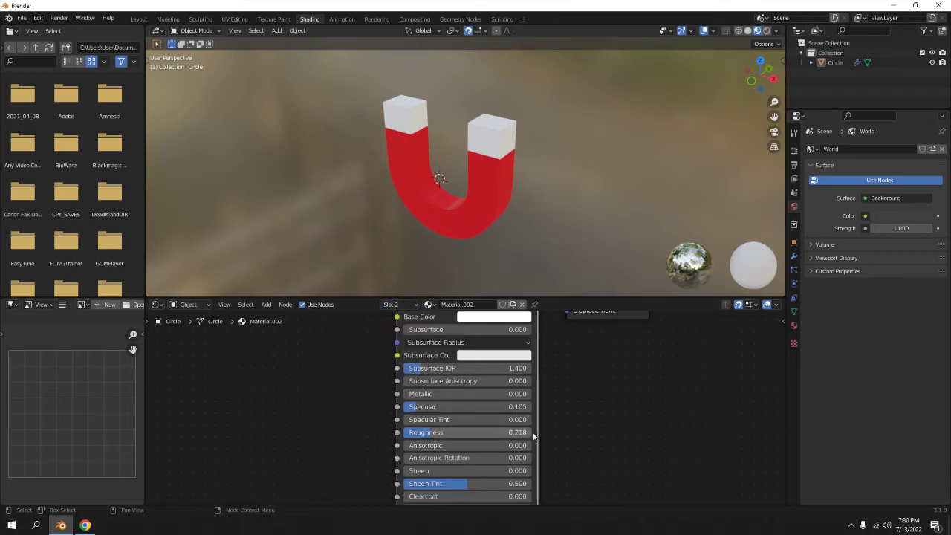
left_click(393, 306)
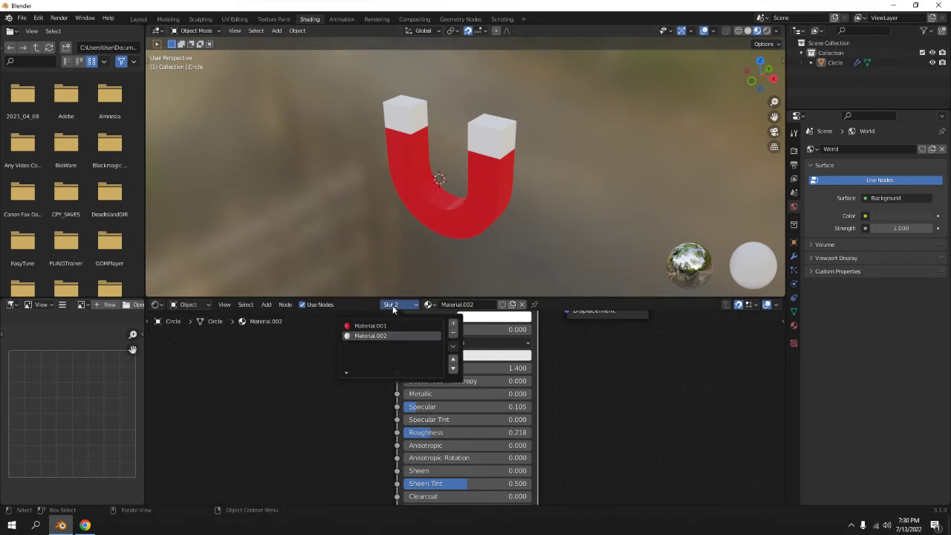
left_click(379, 326)
scroll(339, 227, "down", 2)
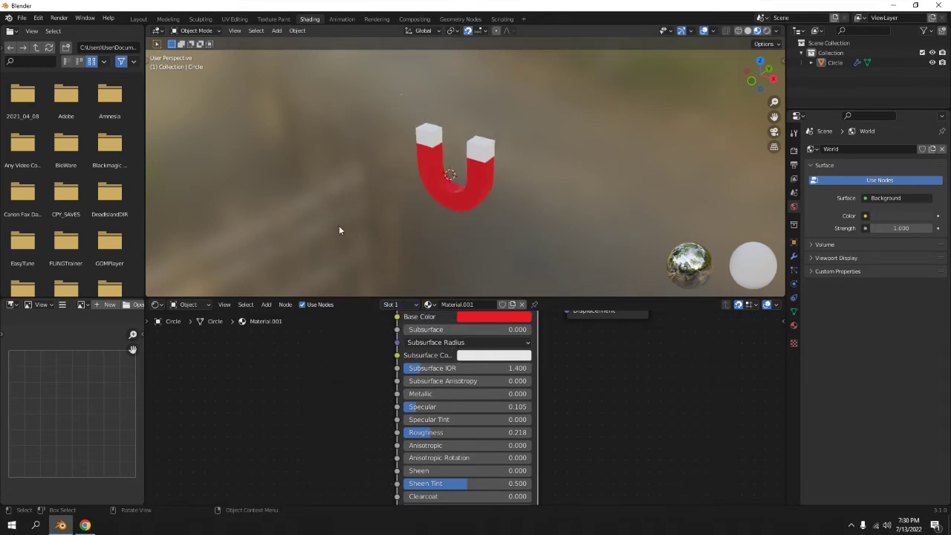
left_click(139, 18)
Show the magnet in Material Preview shading and display its modifier stack
left_click(756, 31)
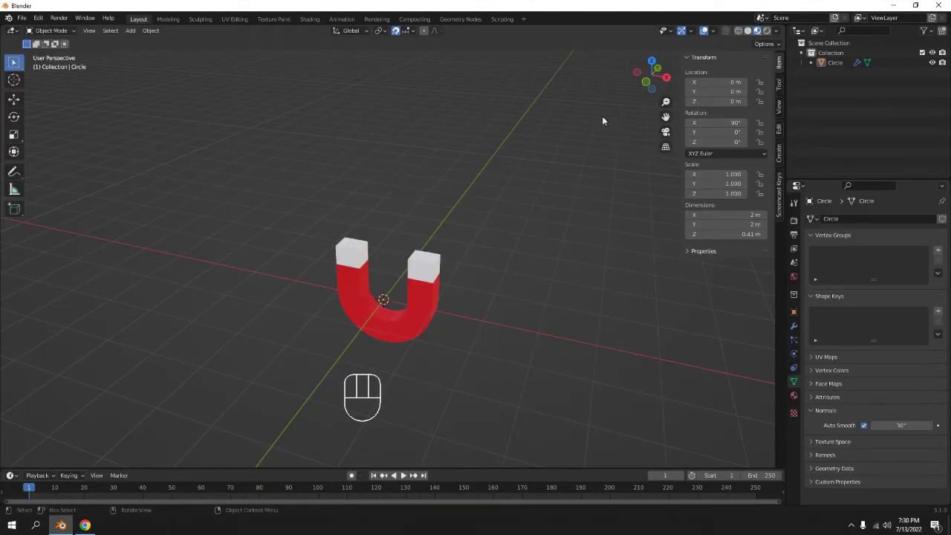
mouse_move(602, 119)
middle_mouse_down()
mouse_move(510, 231)
mouse_move(489, 140)
mouse_move(679, 294)
middle_mouse_up()
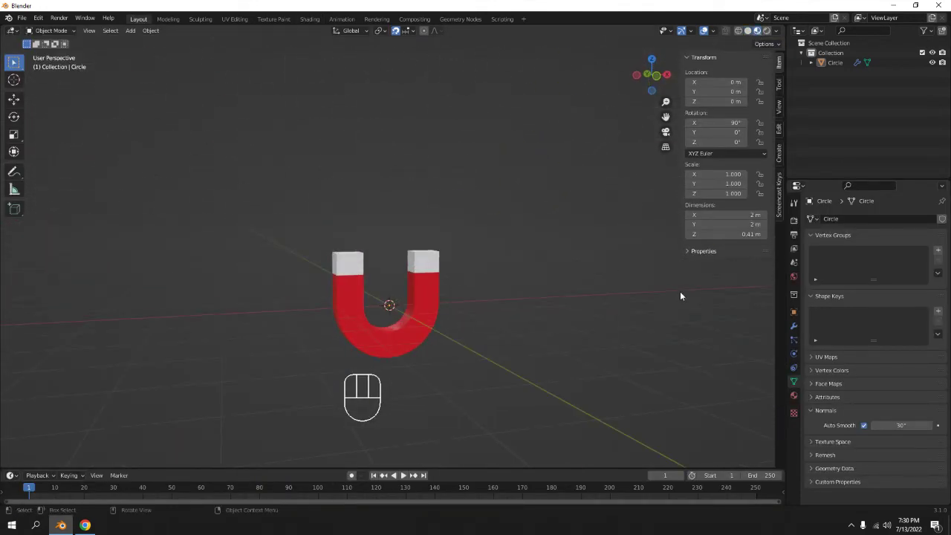
middle_click_drag(474, 218, 349, 327)
left_click(793, 326)
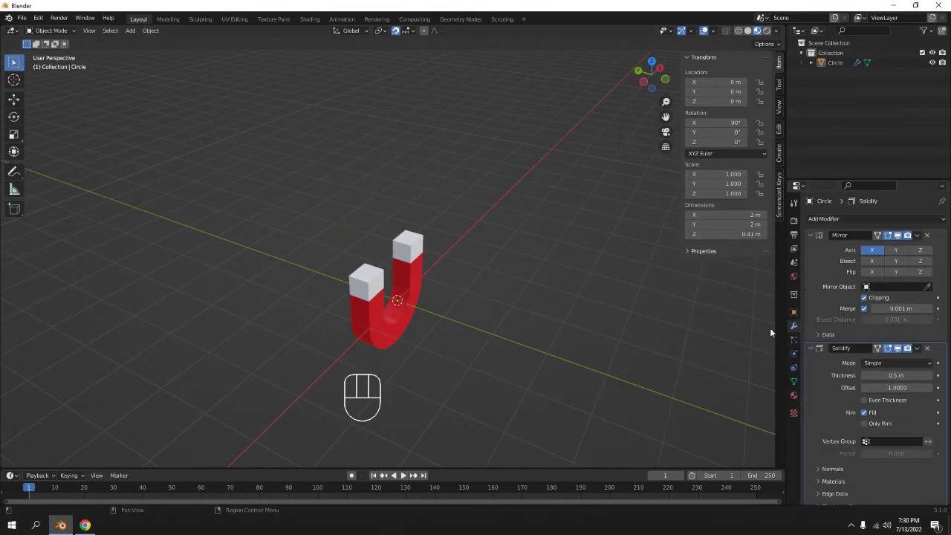
middle_click_drag(447, 315, 327, 430)
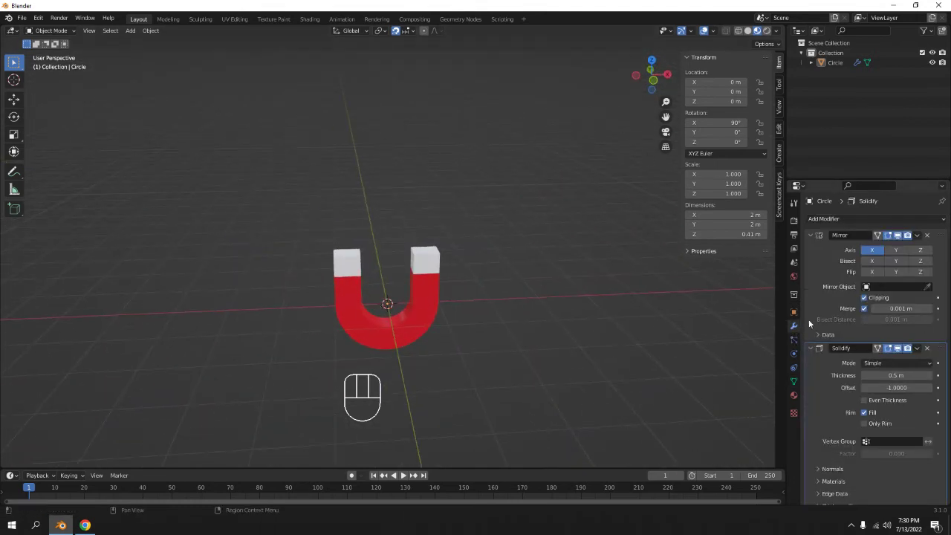
Apply the Mirror modifier and then the Solidify modifier to the magnet's mesh
left_click(832, 257)
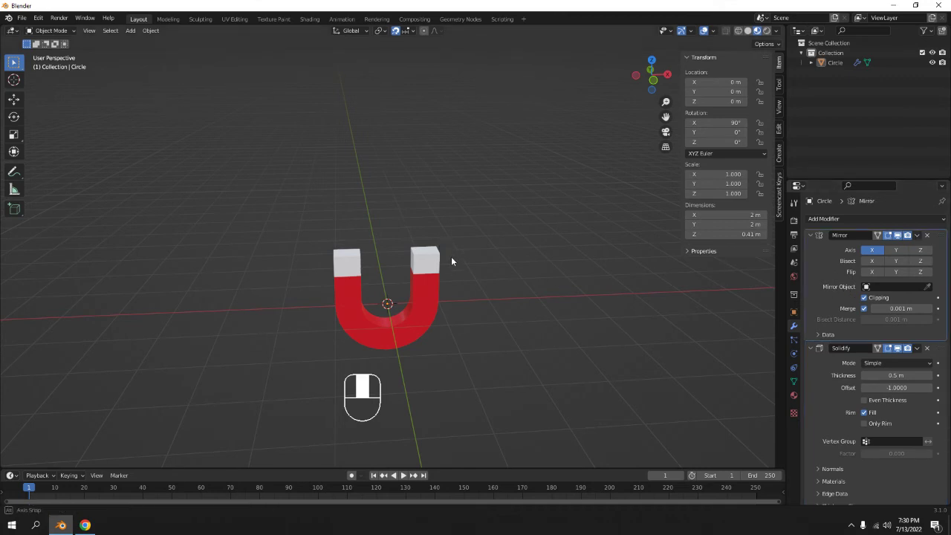
middle_click_drag(451, 257, 455, 227)
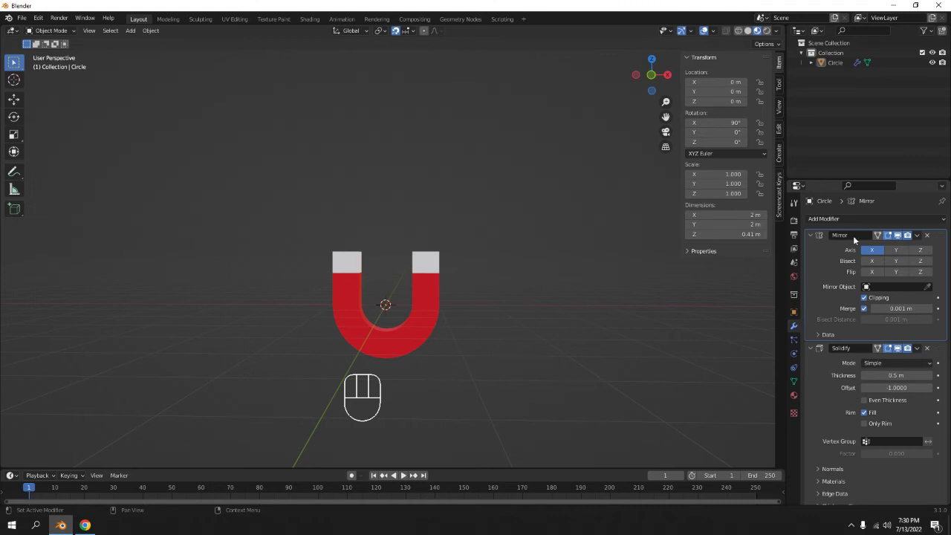
left_click(917, 234)
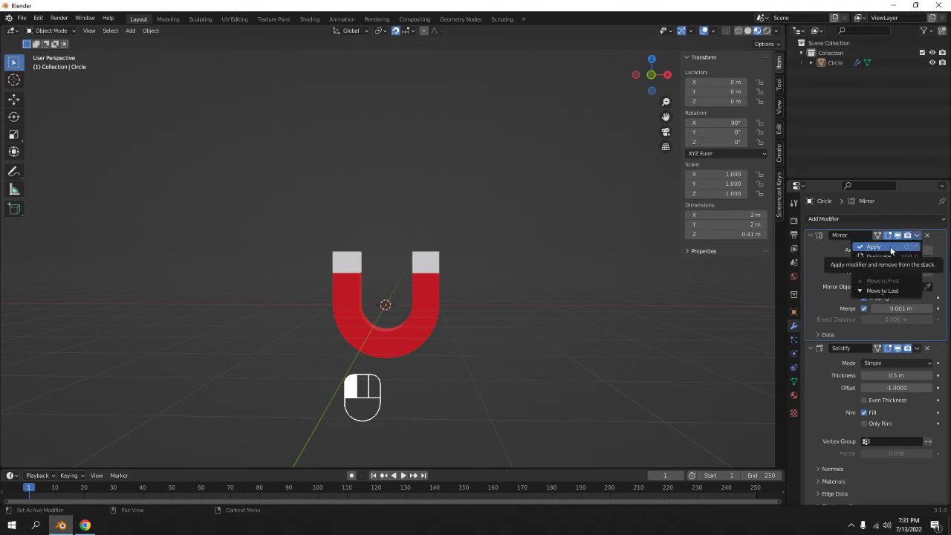
left_click(890, 246)
left_click(917, 235)
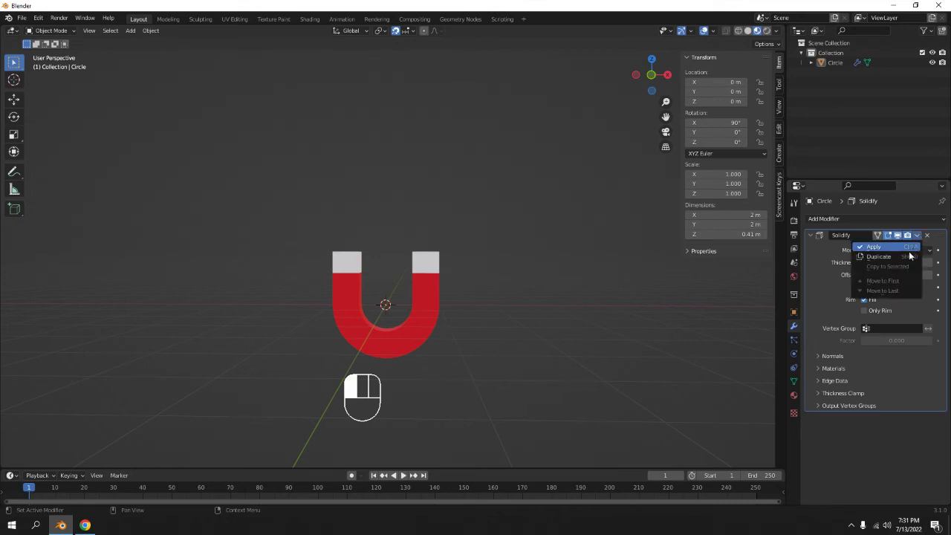
left_click(885, 246)
middle_click_drag(498, 229, 424, 300)
left_click(404, 303)
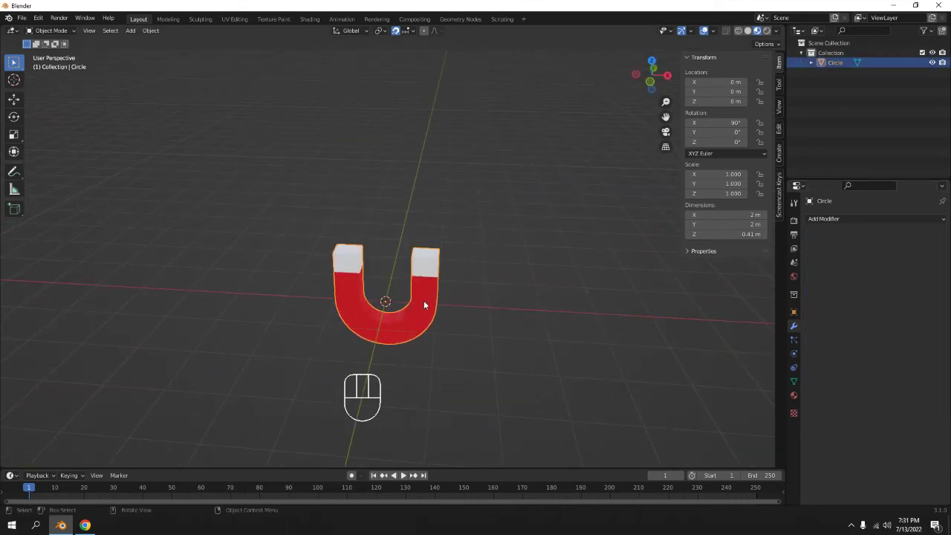
right_click(423, 300)
Set the magnet's origin to its geometry and rotate it 90° about X
left_click(518, 286)
right_click(416, 296)
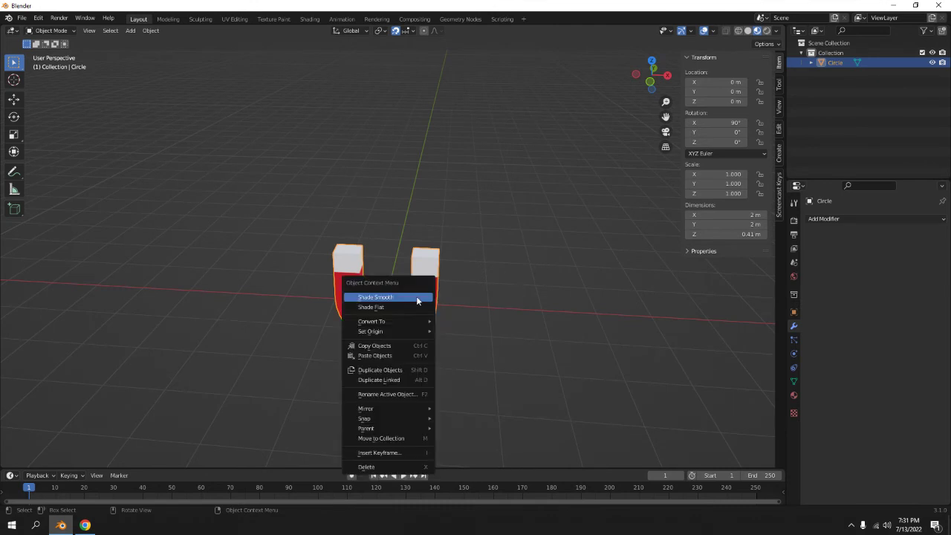
mouse_move(410, 331)
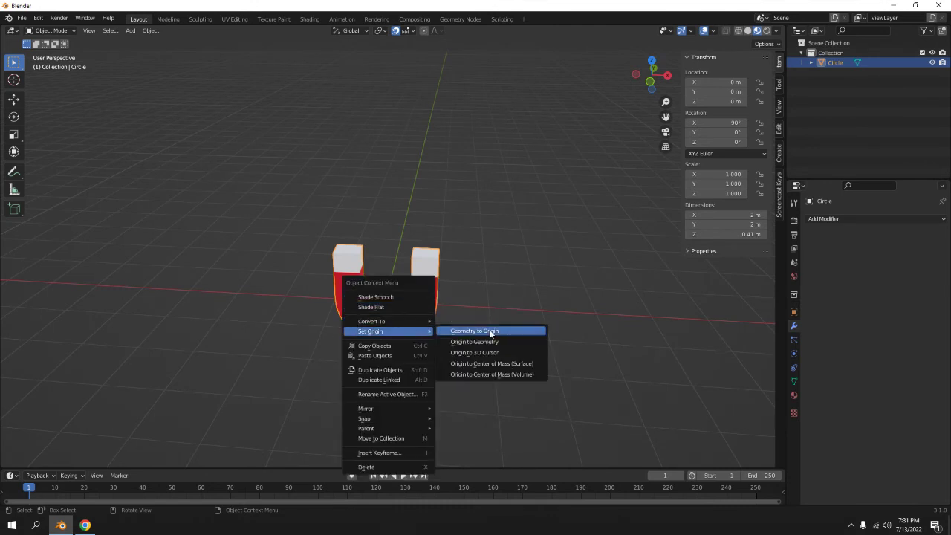
left_click(474, 342)
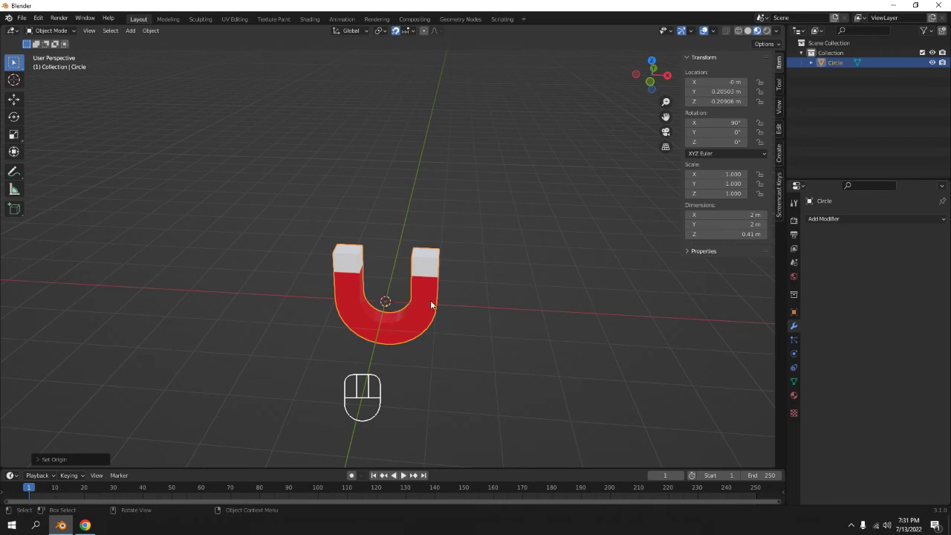
key("r")
key("x")
key("KP_9")
key("KP_0")
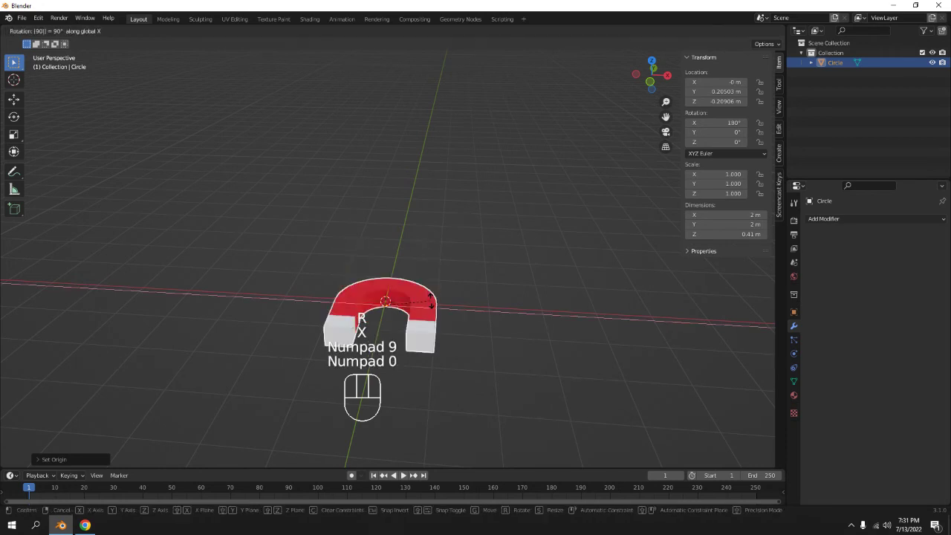
left_click(431, 301)
key("KP_1")
scroll(444, 282, "up", 3)
Raise the magnet along Z to about 0.4 m so its underside meets the ground
key("g")
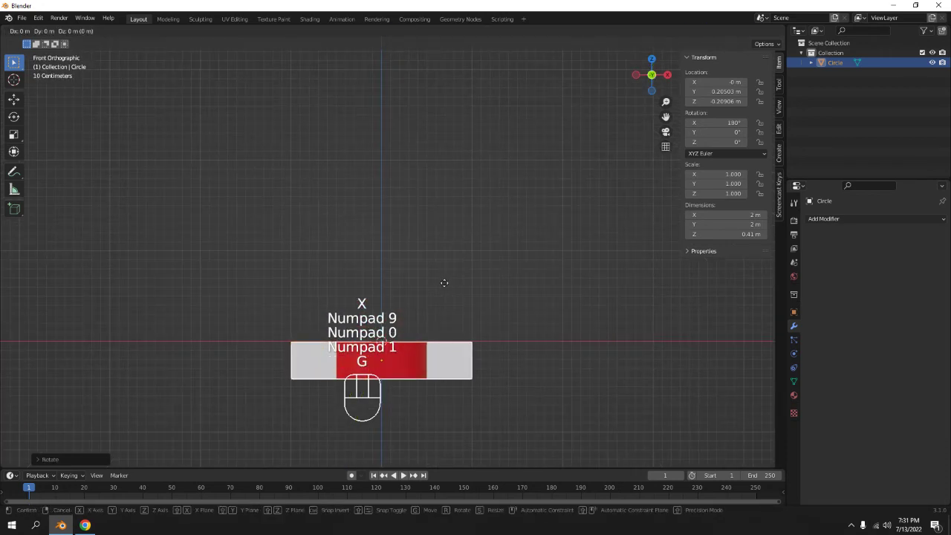
key("z")
key("KP_1")
key("BackSpace")
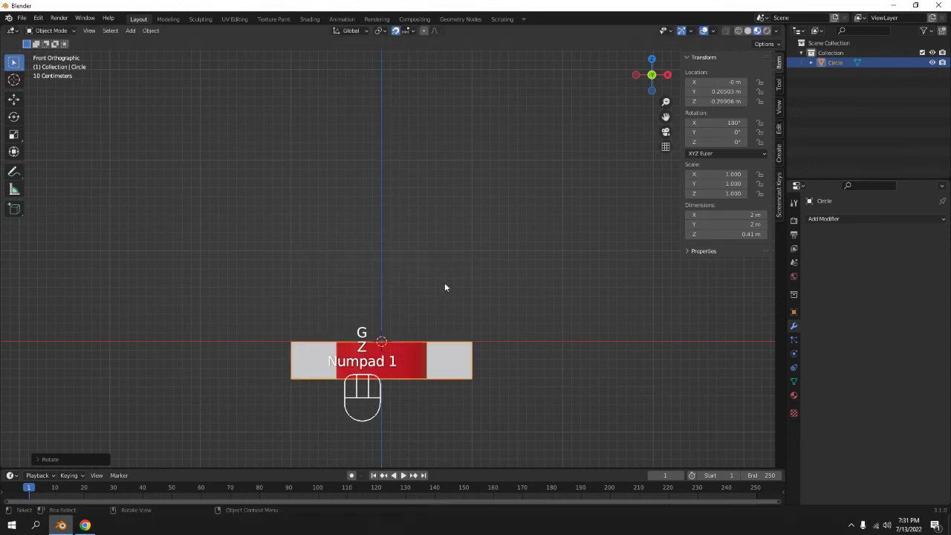
key("g")
key("z")
left_click(543, 330)
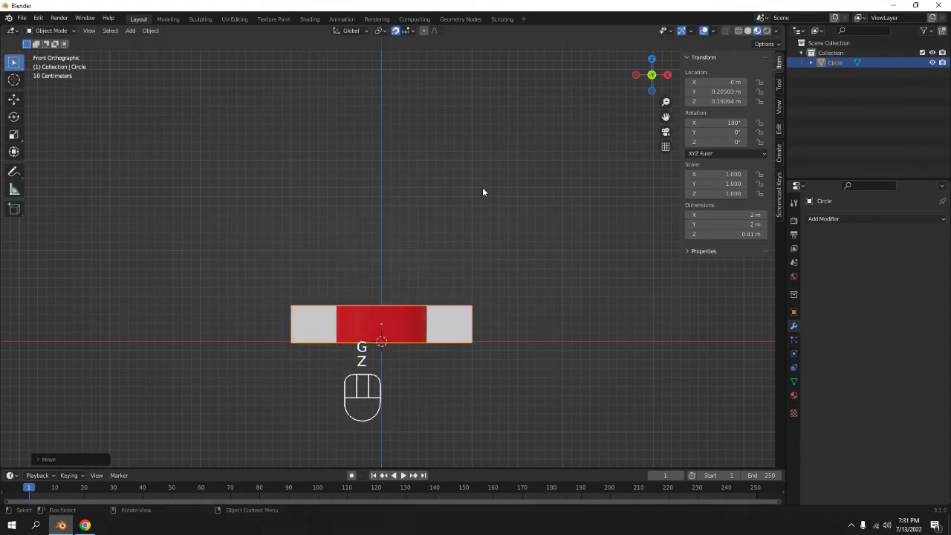
scroll(425, 240, "down", 3)
middle_click_drag(425, 240, 446, 308)
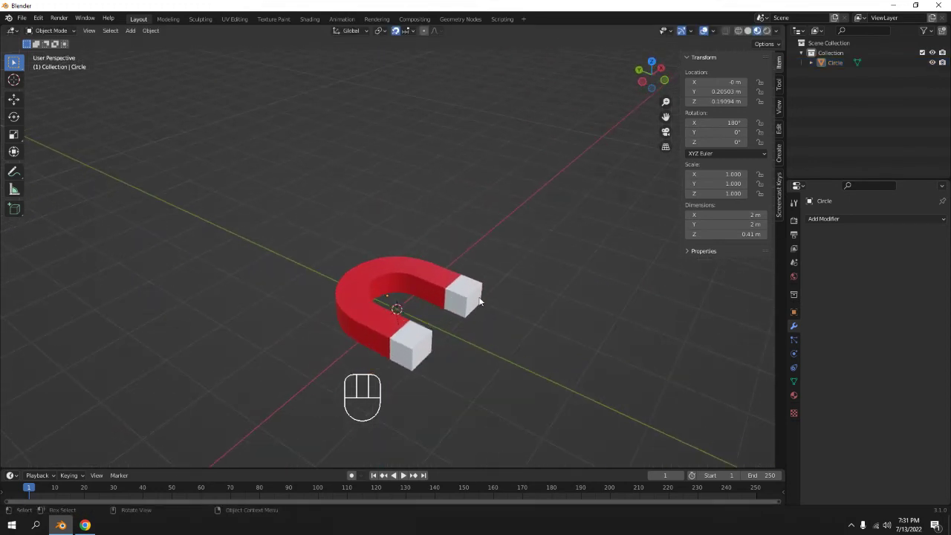
key("shift+a")
Add a plane and scale it up to 14.042
mouse_move(498, 248)
left_click(553, 248)
key("s")
left_click(489, 347)
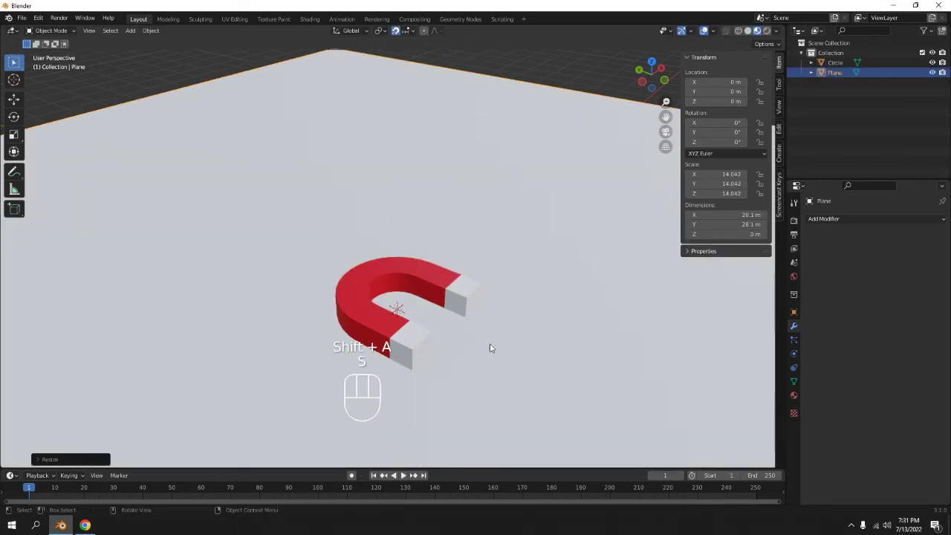
middle_click_drag(489, 346, 464, 274)
key("KP_5")
key("KP_1")
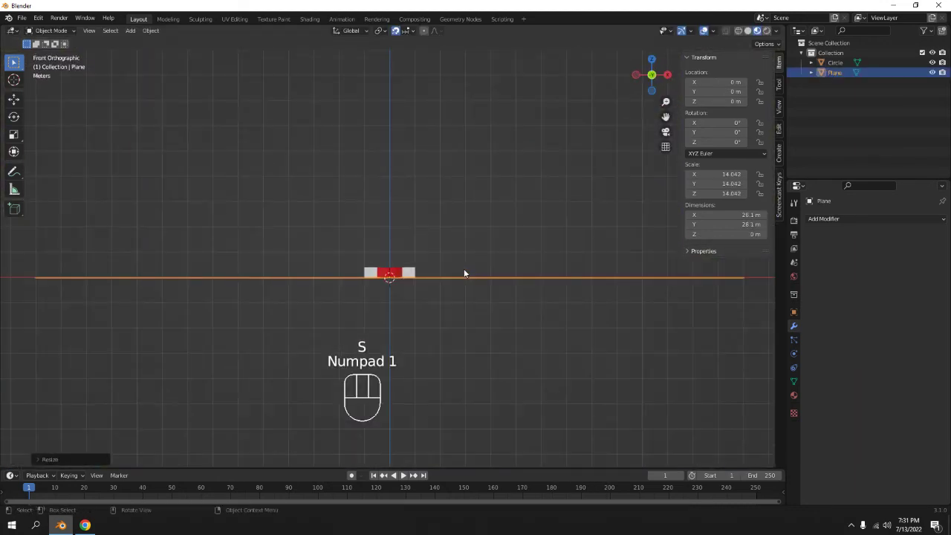
scroll(435, 272, "up", 4)
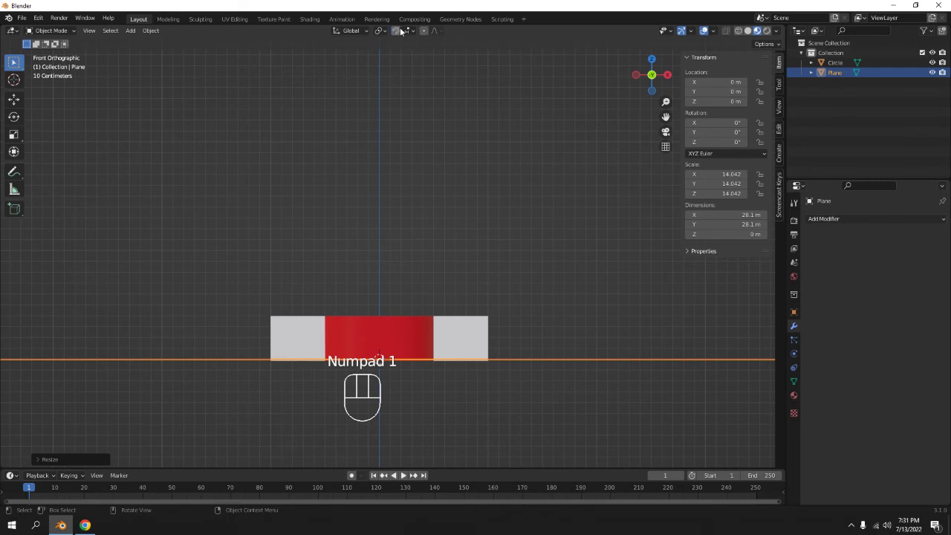
scroll(438, 246, "up", 5)
scroll(421, 397, "down", 5, "shift")
scroll(578, 329, "up", 2)
Lower the plane along Z to -0.014322 m, just beneath the magnet
key("g")
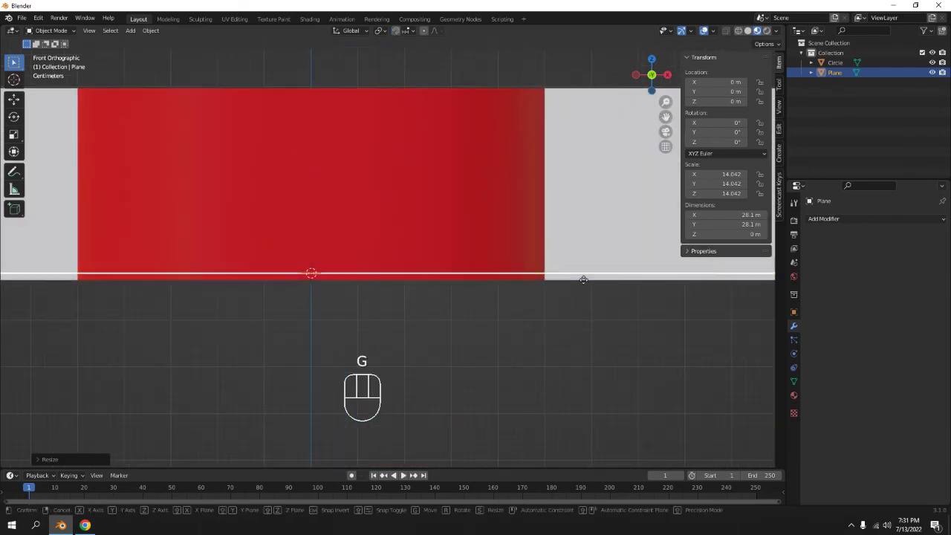
key("z")
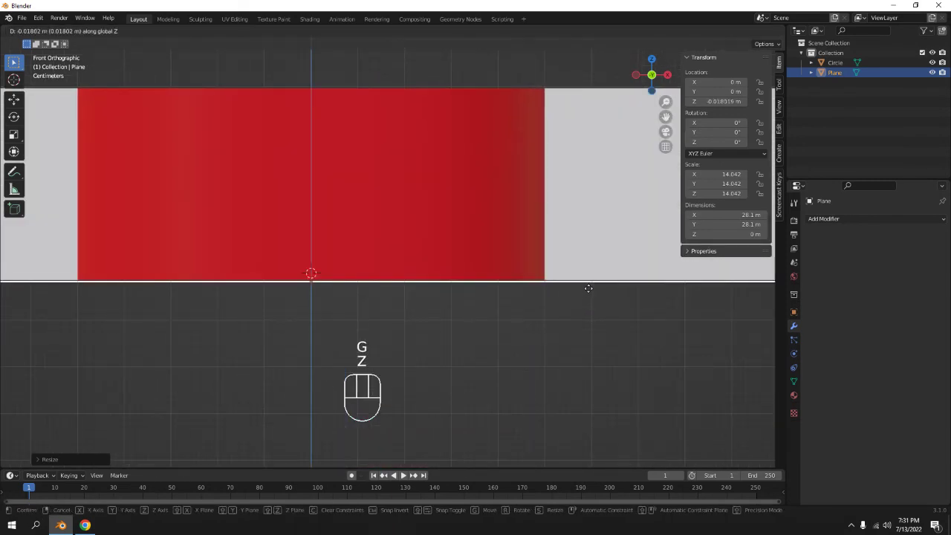
left_click(595, 299)
scroll(602, 314, "up", 2)
scroll(513, 321, "up", 3, "shift")
key("g")
key("z")
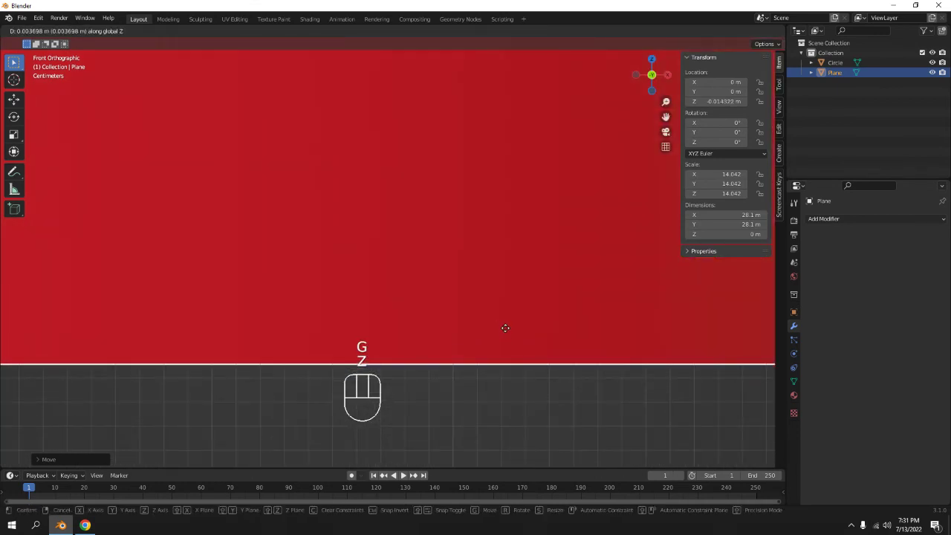
left_click(503, 327)
middle_click_drag(505, 328, 467, 279)
scroll(458, 153, "down", 2)
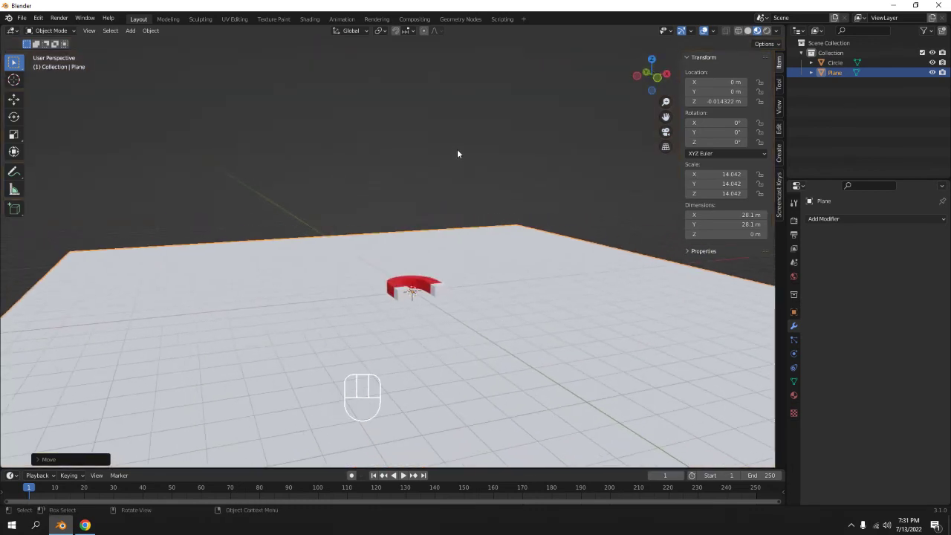
scroll(467, 223, "up", 4)
mouse_move(467, 223)
middle_mouse_down()
mouse_move(405, 213)
mouse_move(404, 225)
mouse_move(332, 164)
middle_mouse_up()
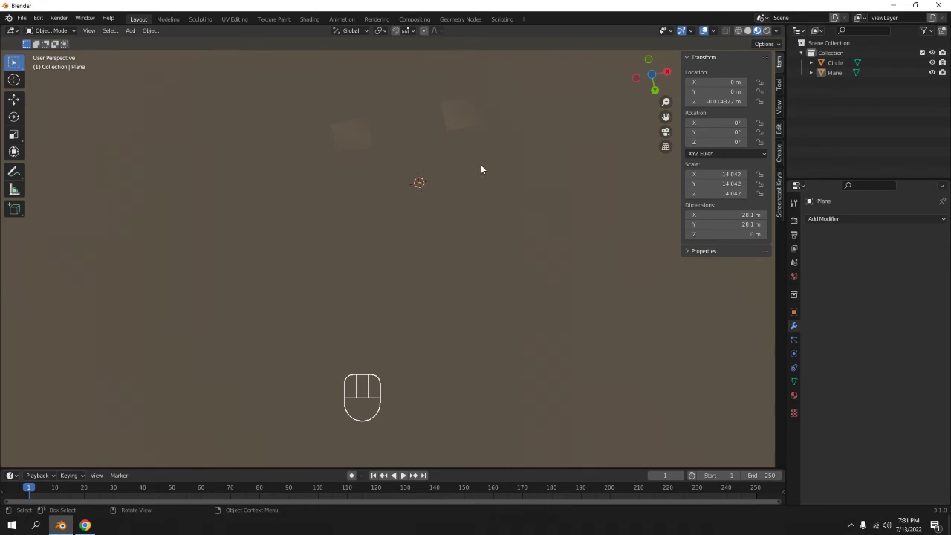
scroll(501, 140, "down", 3)
mouse_move(501, 141)
middle_mouse_down()
mouse_move(571, 369)
mouse_move(498, 262)
mouse_move(540, 278)
mouse_move(565, 245)
middle_mouse_up()
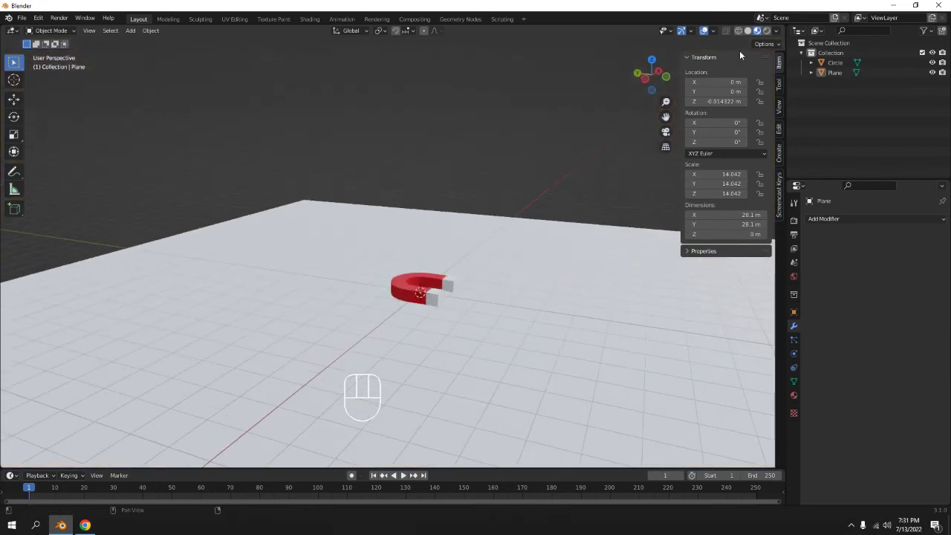
left_click(766, 31)
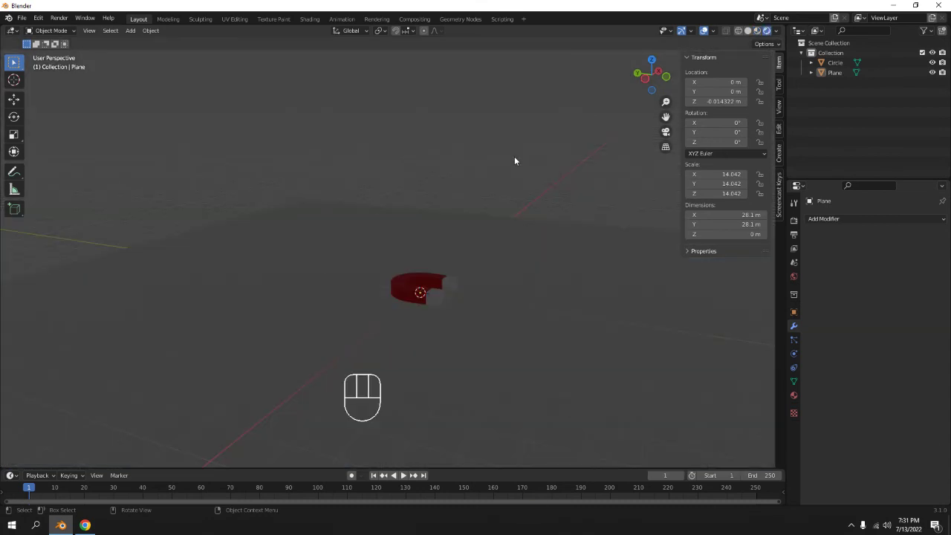
Set the render engine to Cycles with GPU Compute as the device
left_click(794, 221)
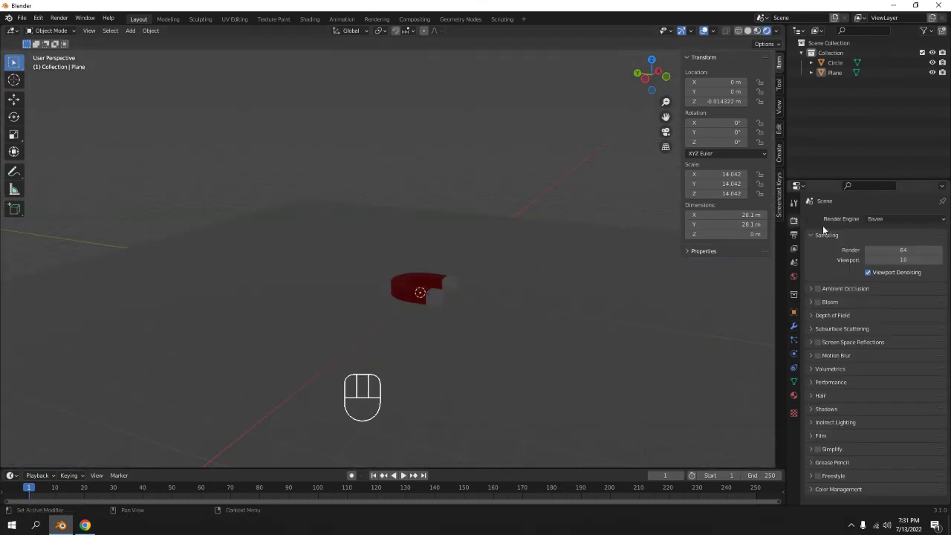
left_click(877, 218)
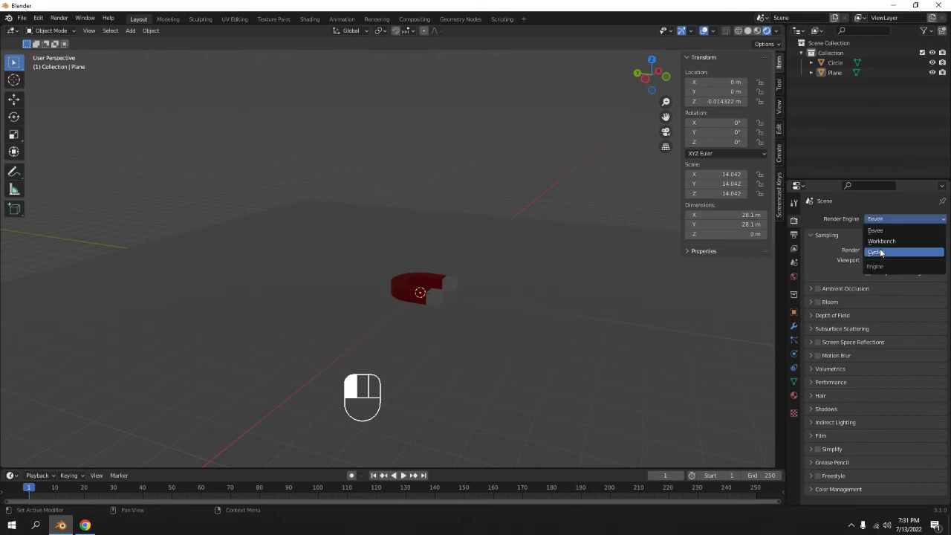
left_click(881, 253)
left_click(886, 245)
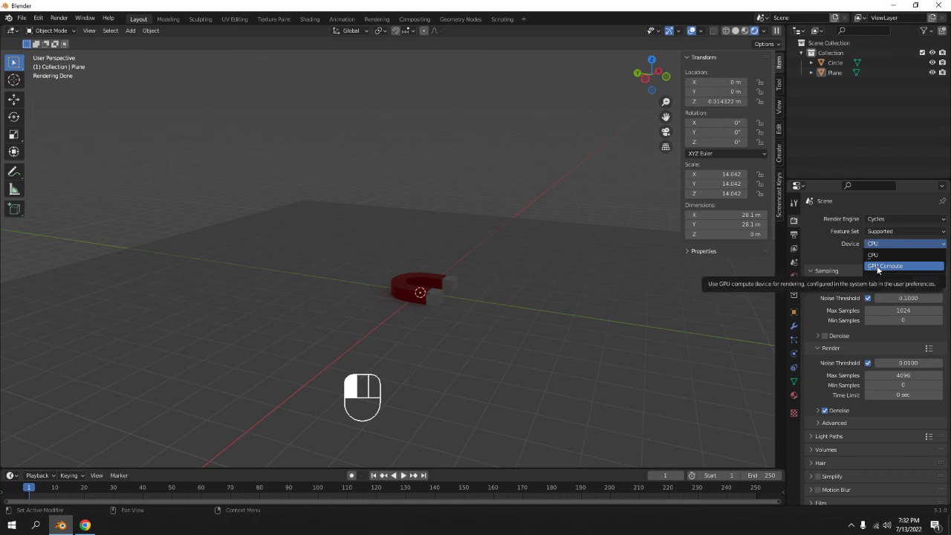
left_click(877, 268)
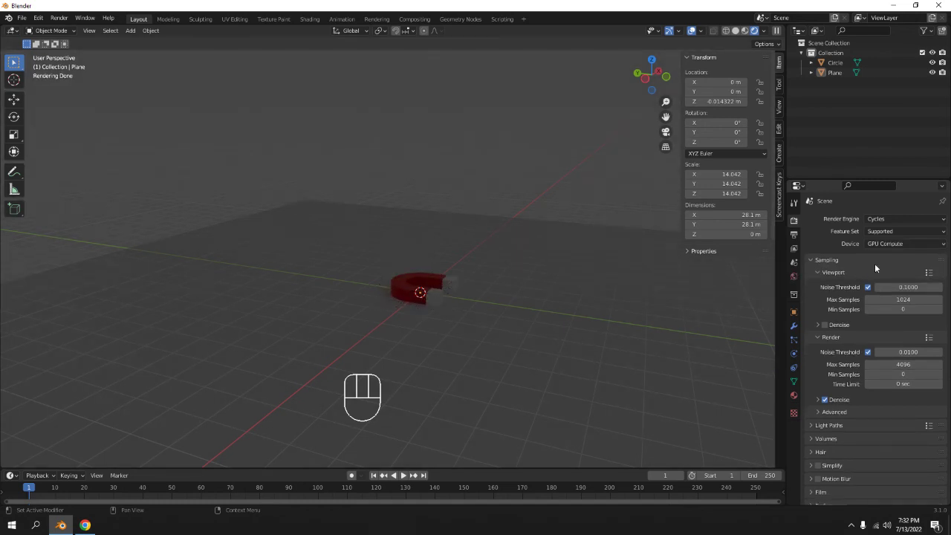
scroll(672, 315, "down", 2)
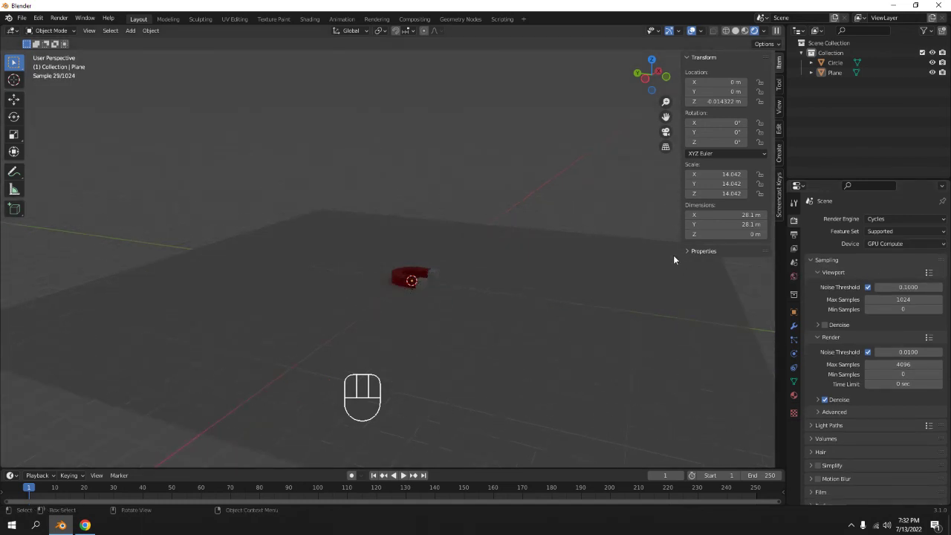
middle_click_drag(673, 255, 561, 238)
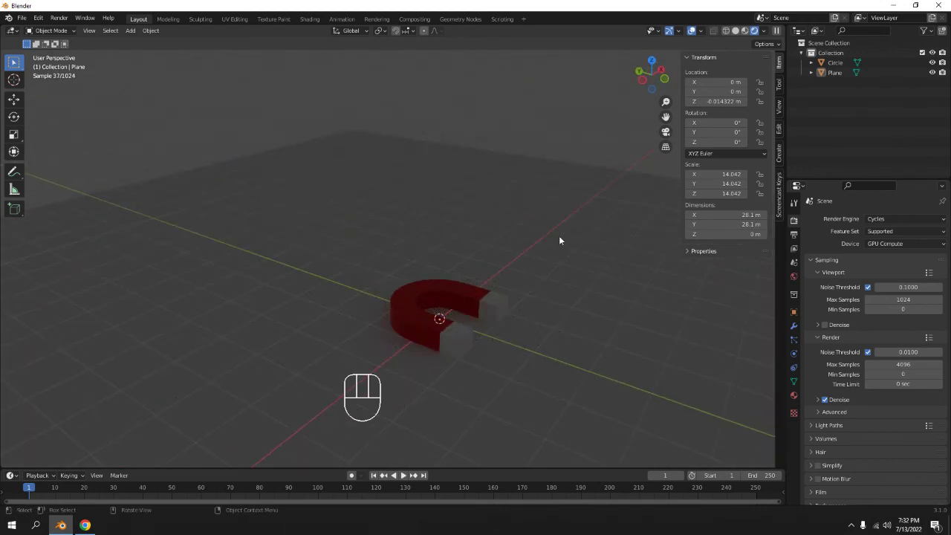
Add a point light and raise it vertically above the magnet
key("shift+a")
mouse_move(520, 359)
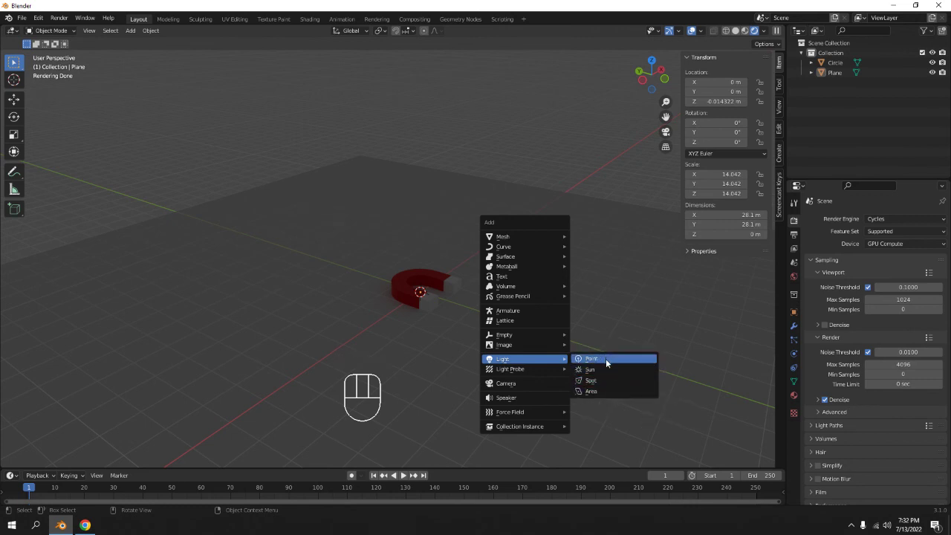
left_click(606, 358)
key("g")
key("z")
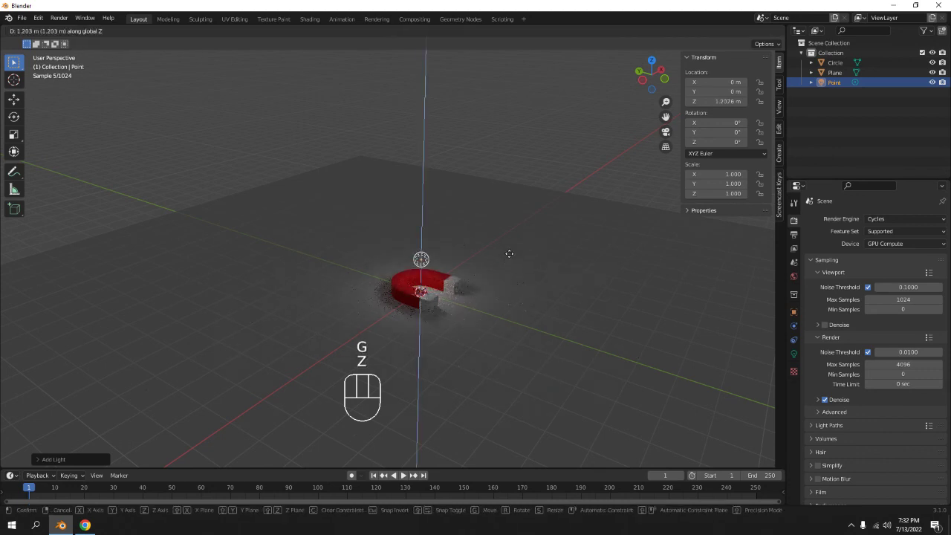
left_click(505, 239)
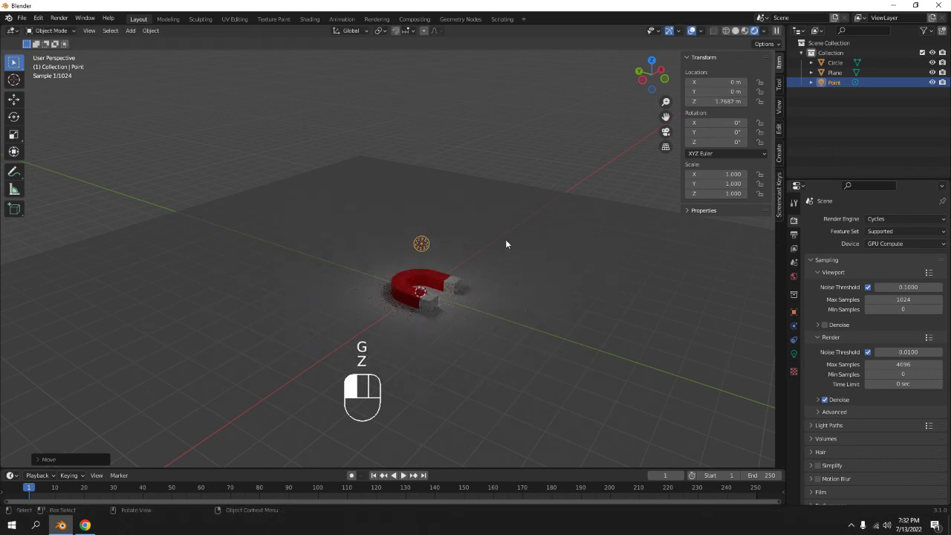
Set the point light's power to 500 W and its radius to about 3.36 m
left_click(793, 354)
left_click(895, 286)
type("500")
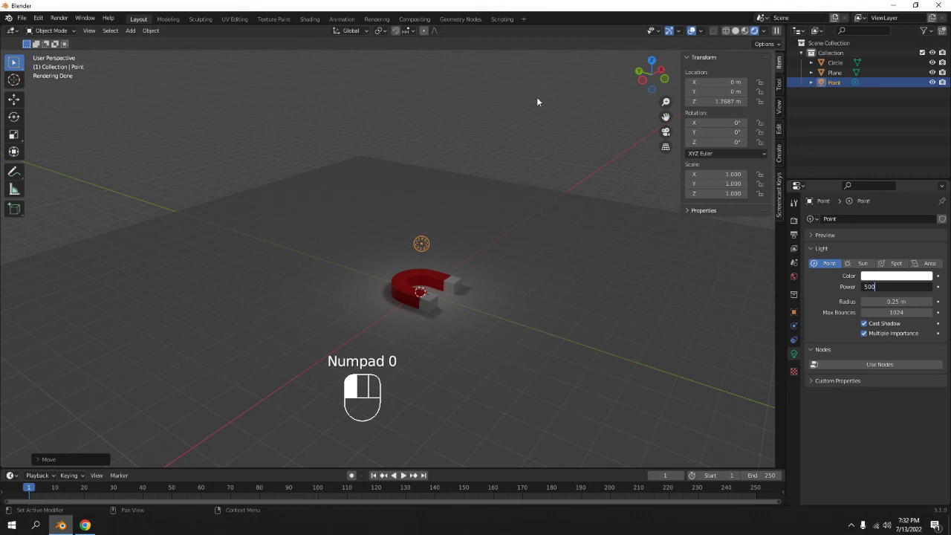
key("Return")
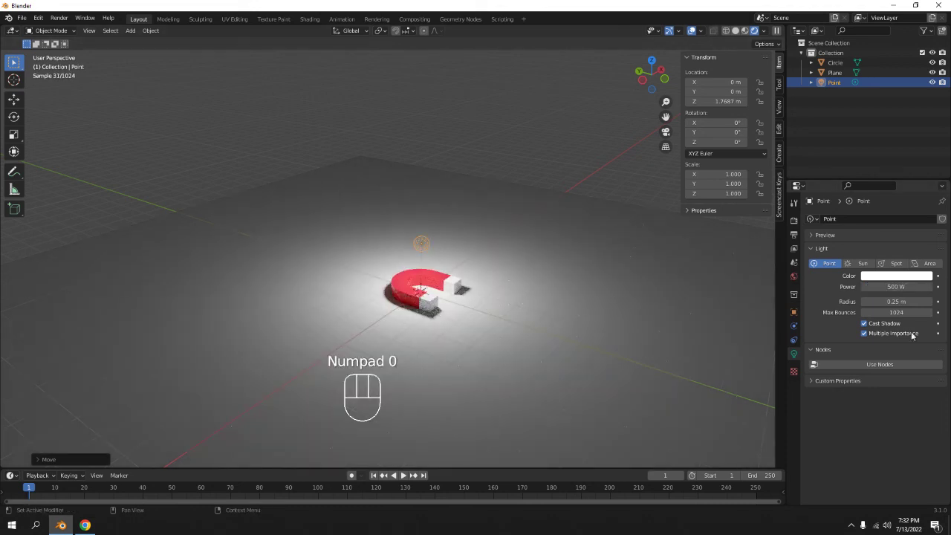
left_click_drag(896, 302, 944, 302)
Reposition the light to X 4.0931 m and Z 2.911 m, beside and above the magnet
key("g")
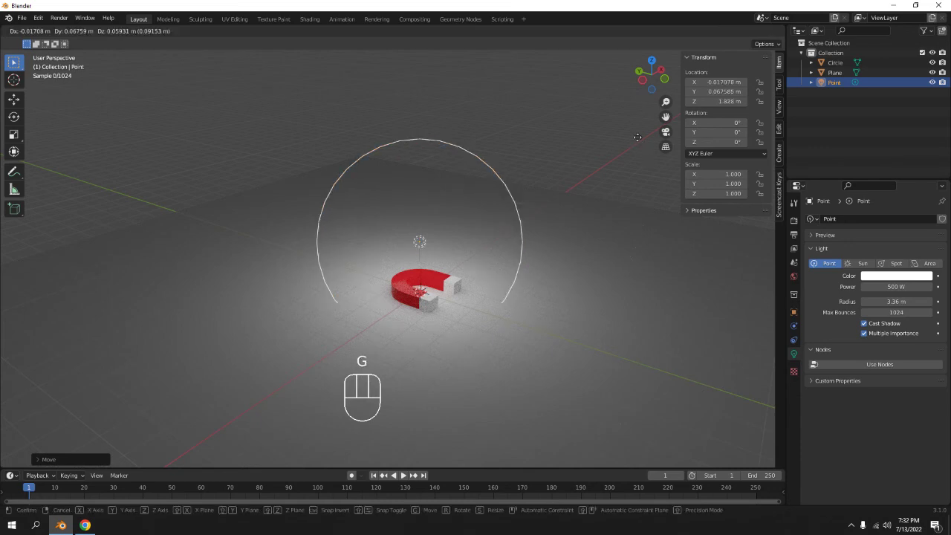
key("x")
key("g")
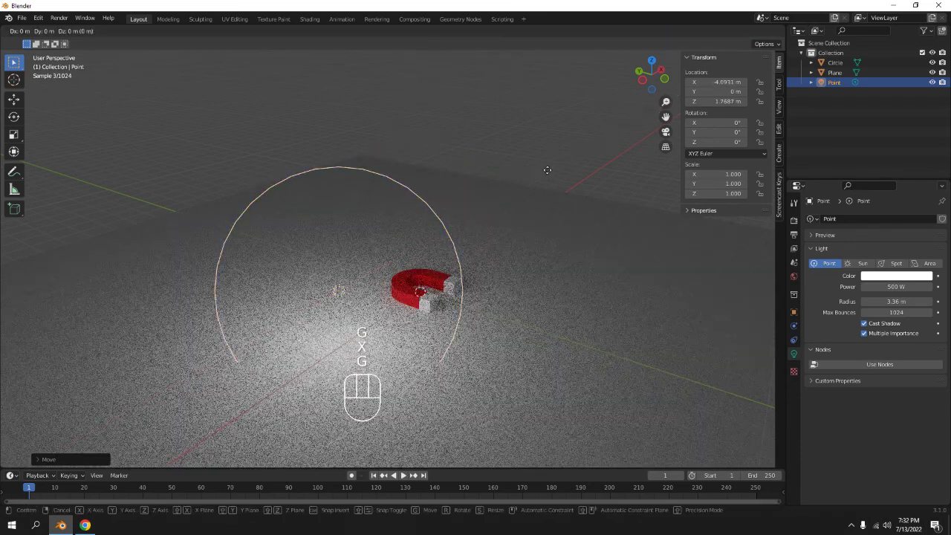
key("z")
left_click(535, 135)
middle_click_drag(533, 198, 409, 252)
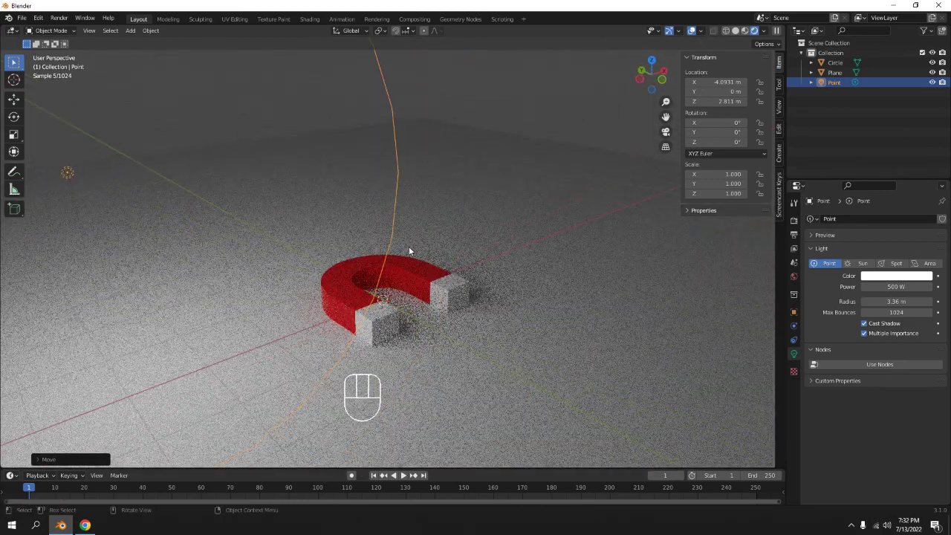